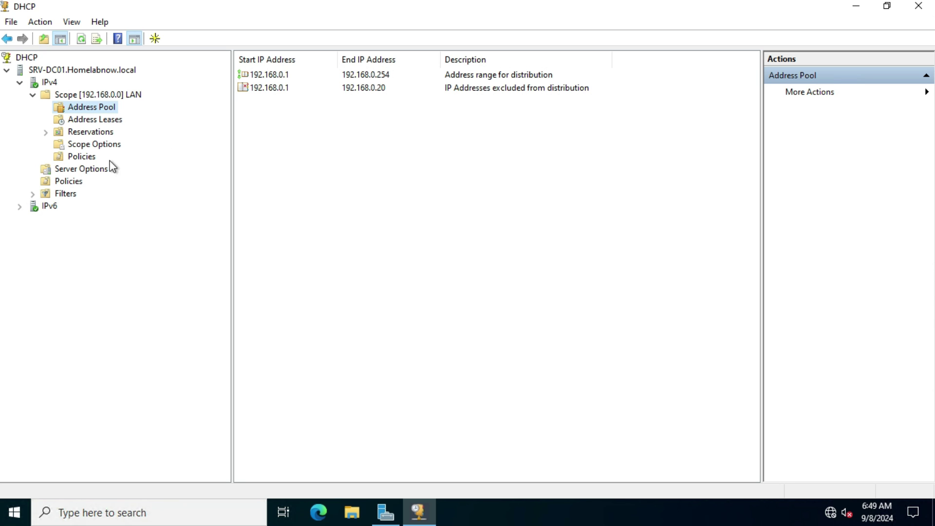
left_click(89, 132)
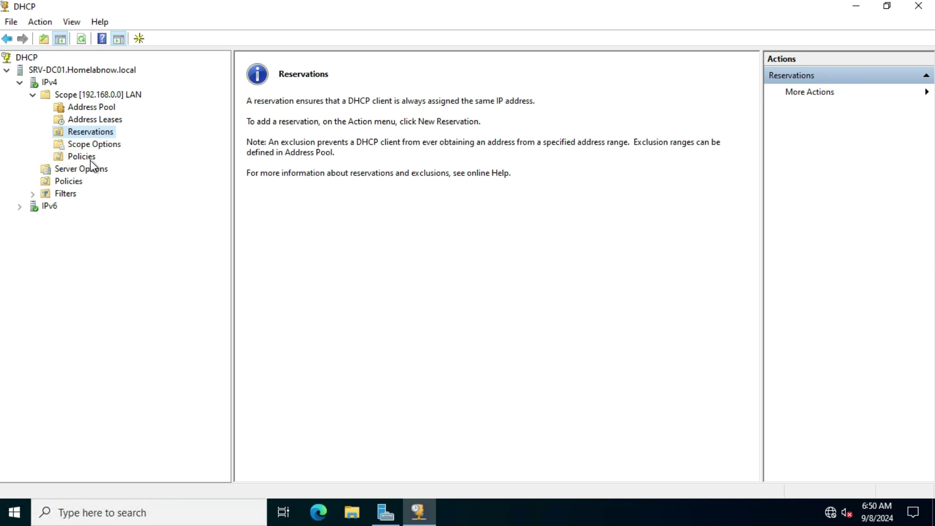
right_click(94, 137)
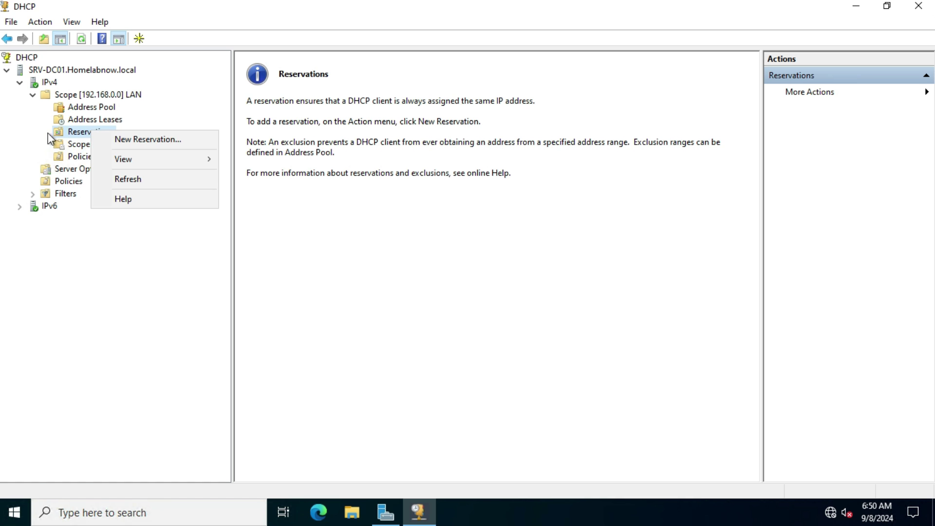
left_click(164, 140)
left_click_drag(112, 56, 320, 78)
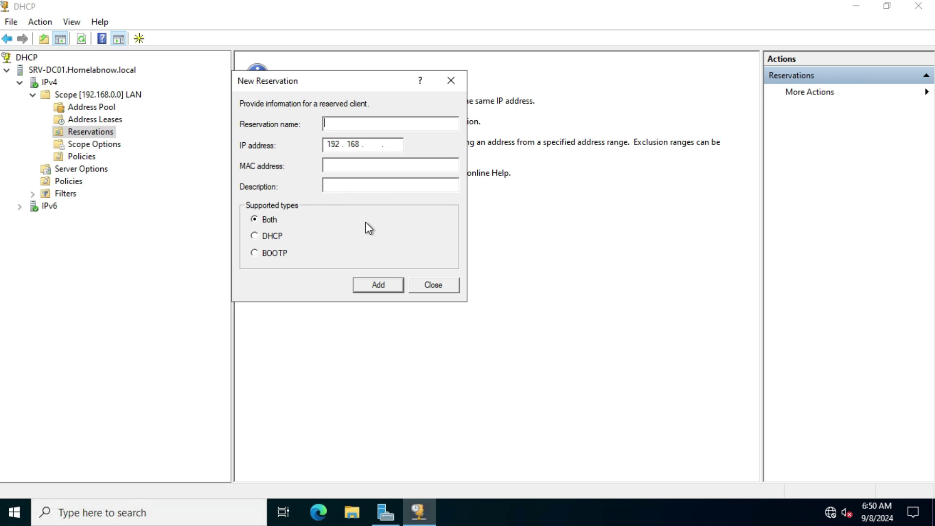
left_click(341, 165)
left_click(447, 284)
Step: Show the address leases of the LAN scope and refresh the list
left_click(102, 119)
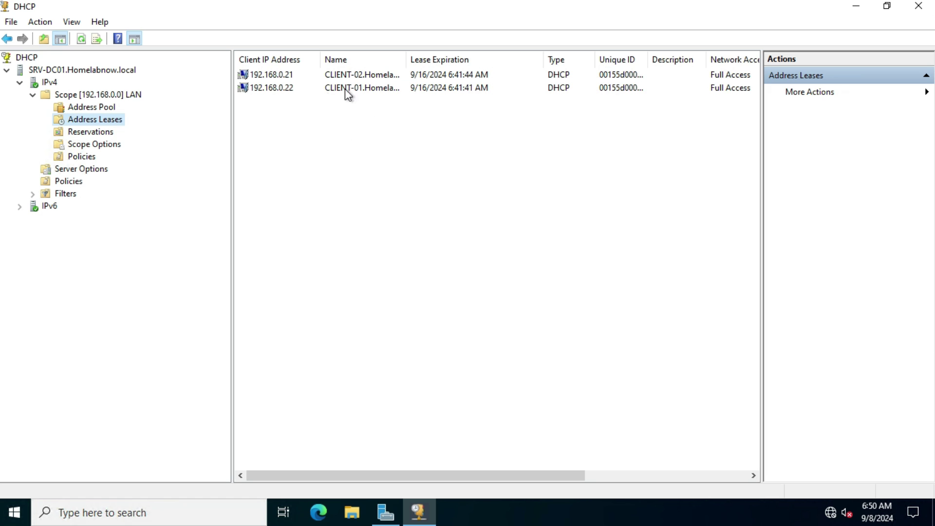
right_click(361, 152)
left_click(413, 161)
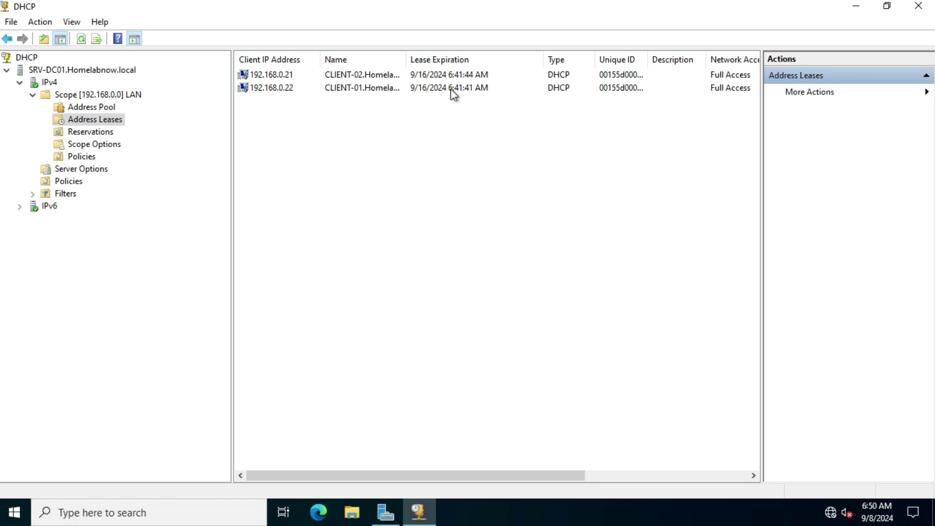
Step: Open Command Prompt as administrator on the server and place its window below the lease entries
left_click(15, 515)
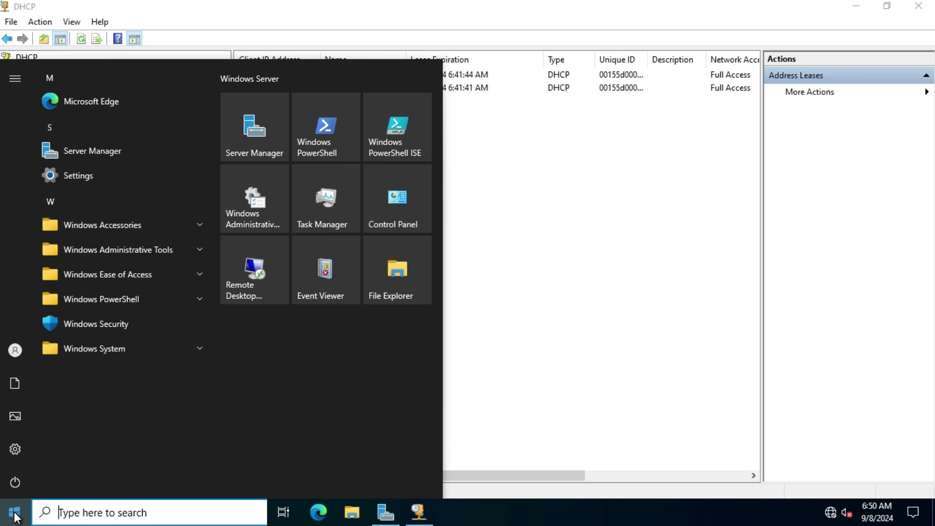
type("cmd")
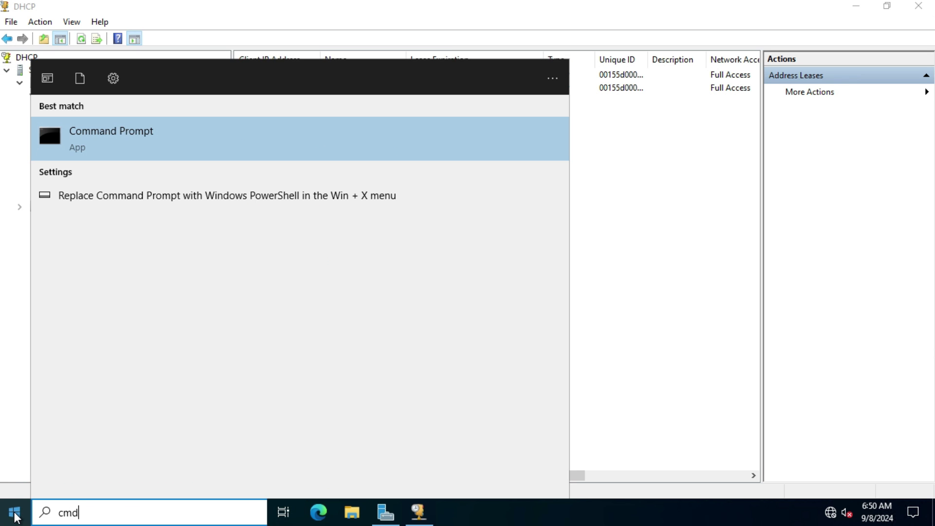
right_click(137, 132)
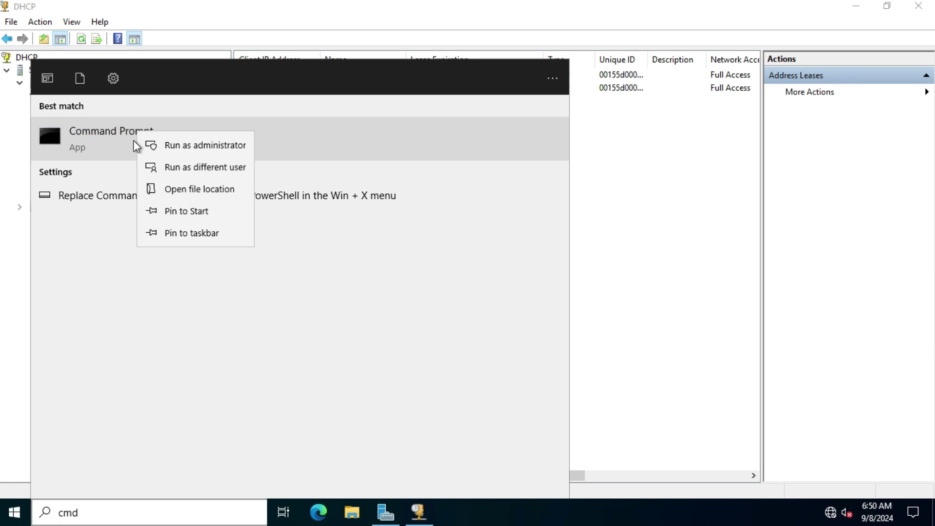
left_click(208, 146)
left_click_drag(326, 85, 458, 126)
Step: List the ARP cache with "arp -a", copy the physical address of 192.168.0.22, and minimize Command Prompt
left_click(429, 231)
type("arp -a")
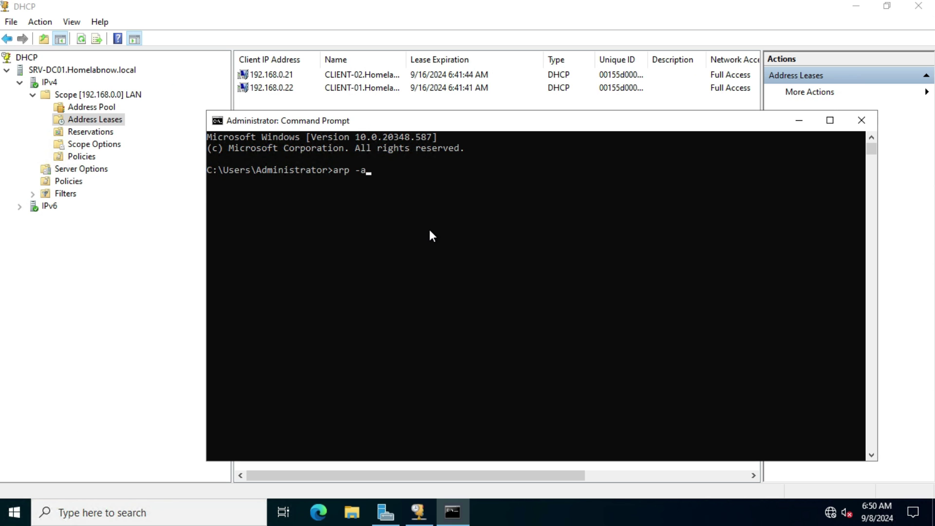
key("Return")
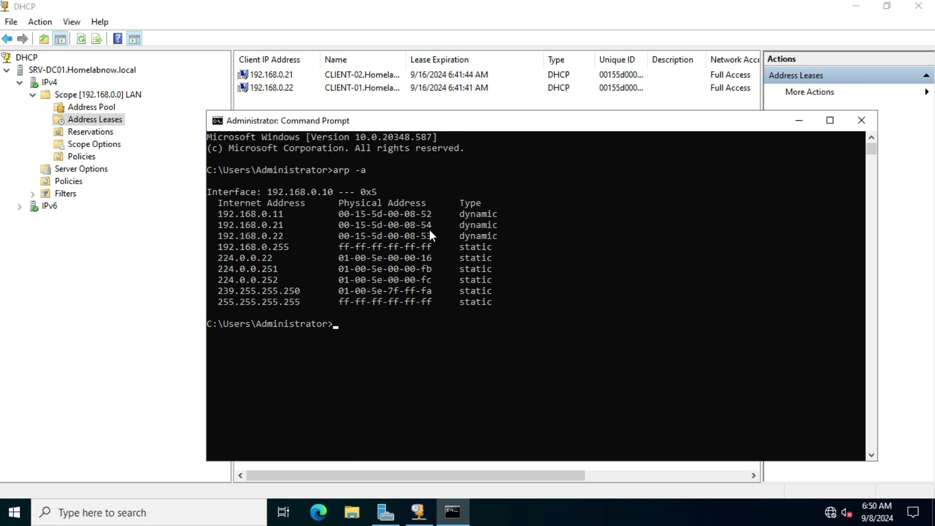
left_click_drag(422, 121, 471, 120)
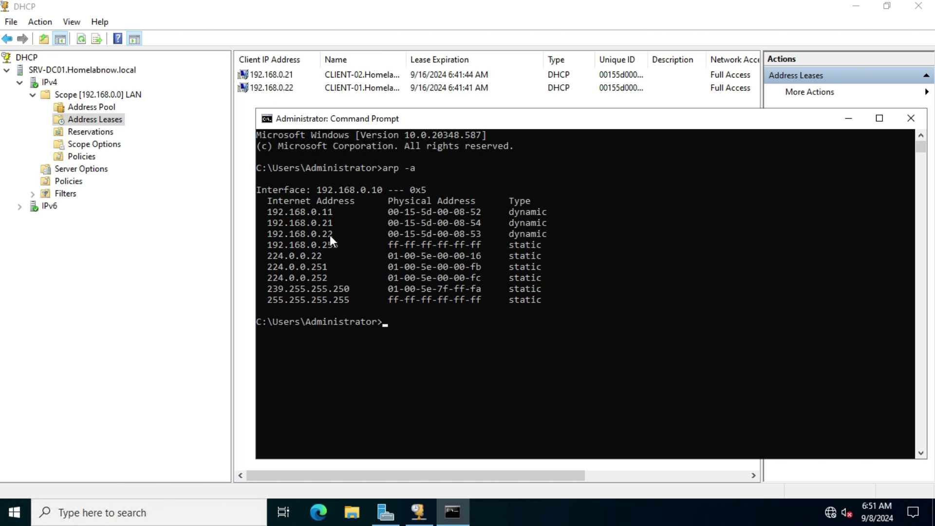
left_click_drag(389, 234, 416, 232)
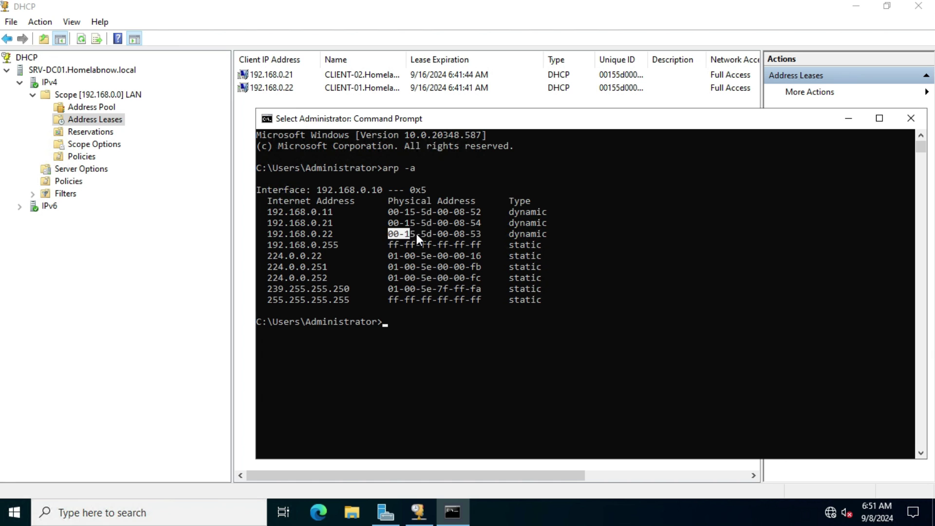
key("ctrl+c")
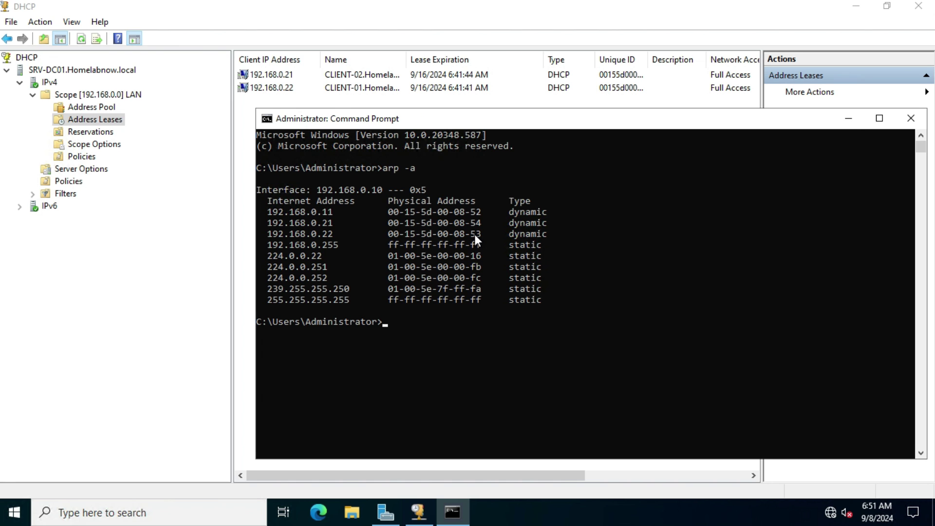
left_click(848, 119)
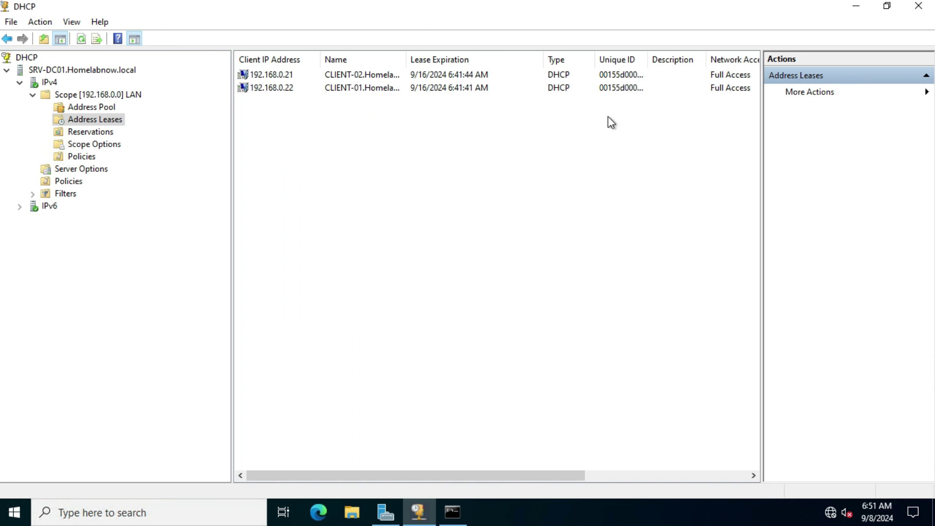
Step: Start a new DHCP reservation named CLIENT-01 with IP address 192.168.0.50
right_click(100, 131)
left_click(168, 139)
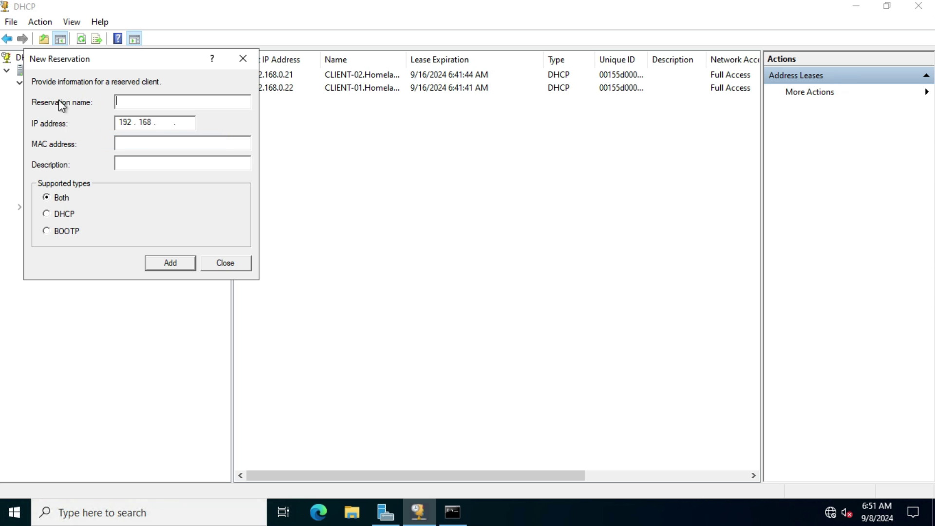
left_click_drag(112, 59, 316, 116)
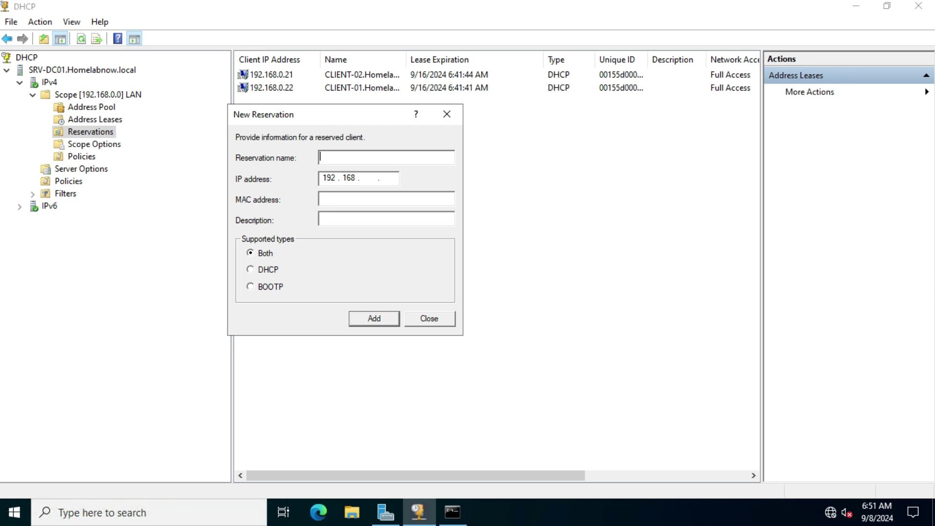
type("CLIENT-01")
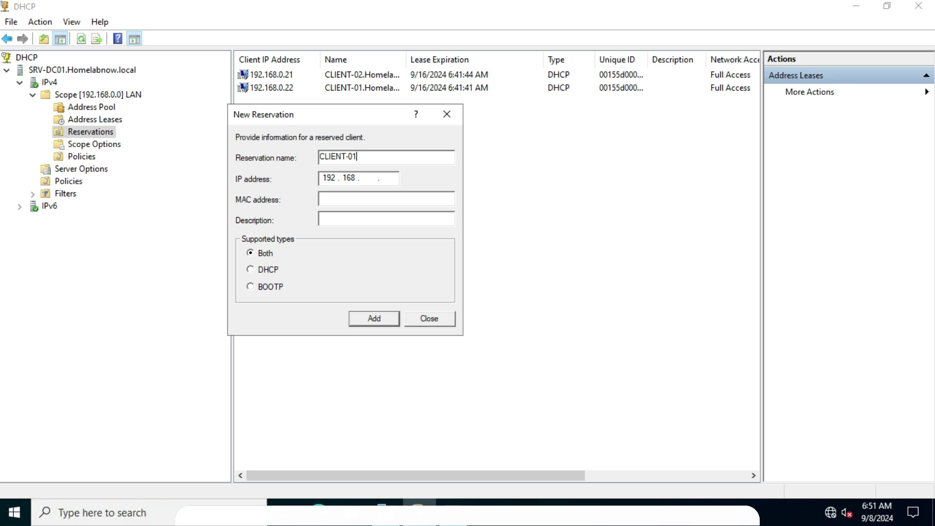
key("Tab")
type("0 ")
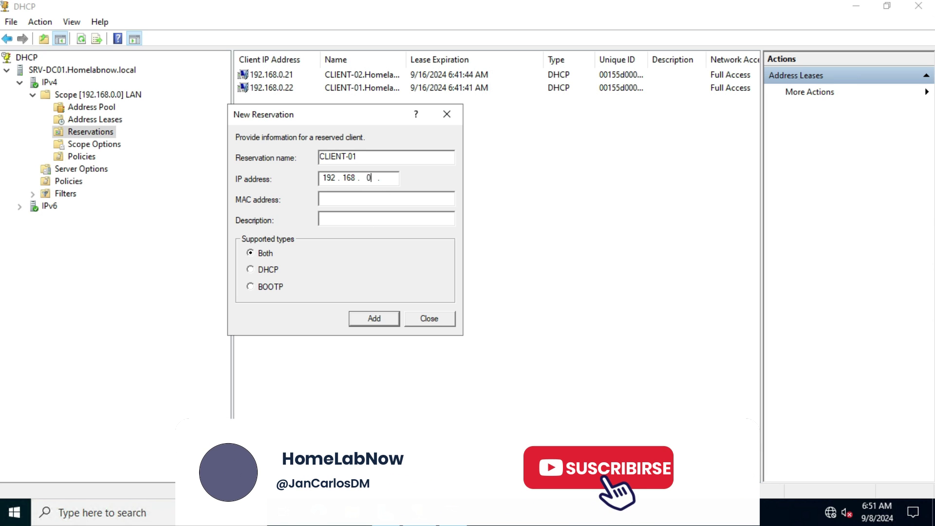
type(". 50")
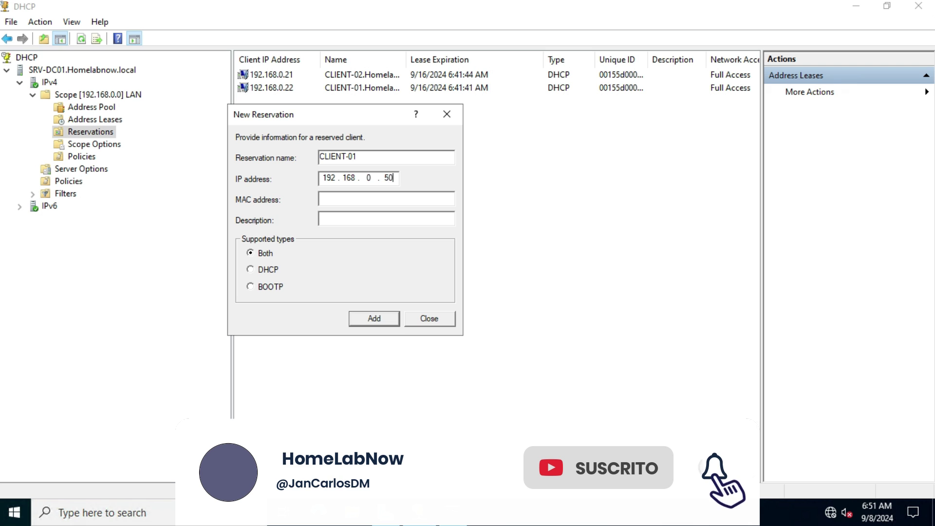
key("Tab")
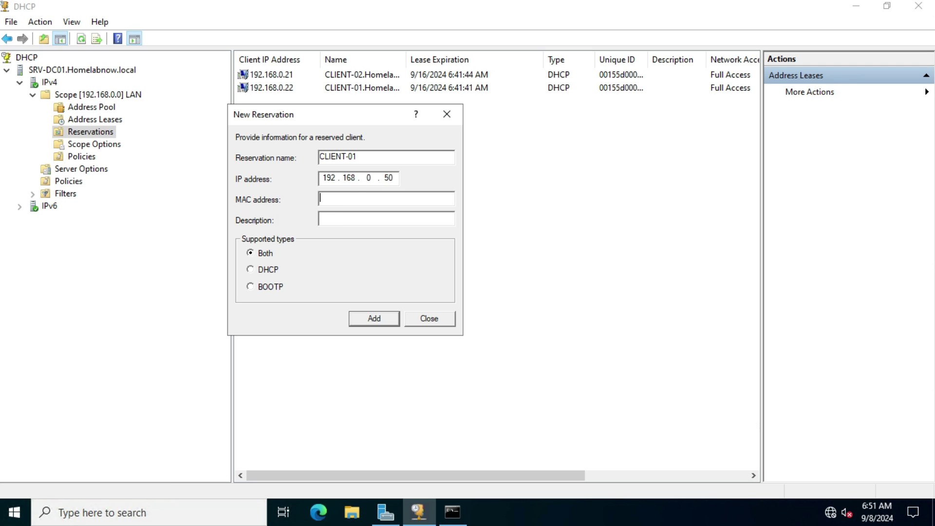
Step: Paste MAC address 00-15-5d-00-08-53, enter the description "Client Uno", and add the reservation, closing the dialog
key("ctrl+v")
left_click(371, 216)
type("Client ")
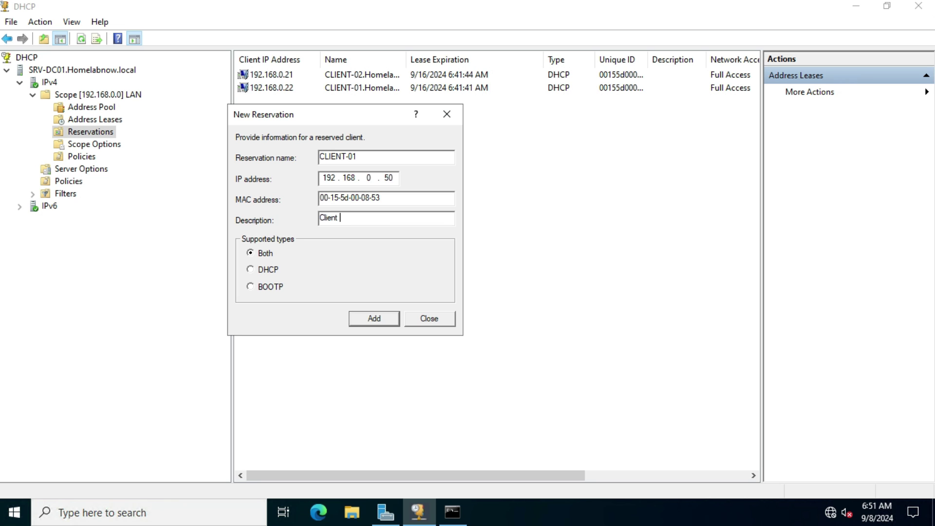
type("Uno")
left_click(373, 317)
left_click(430, 319)
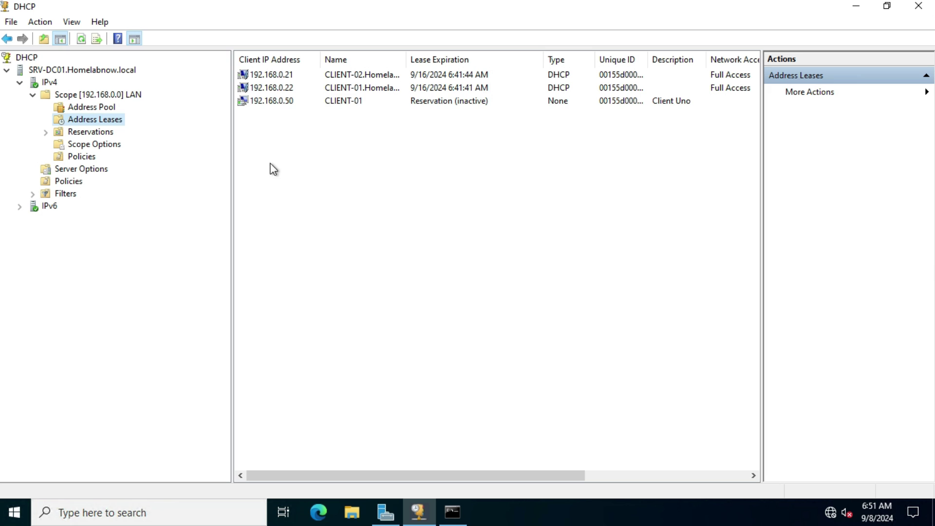
Step: Check the CLIENT-01 reservation at 192.168.0.50 in the address leases and its options under Reservations
left_click(292, 101)
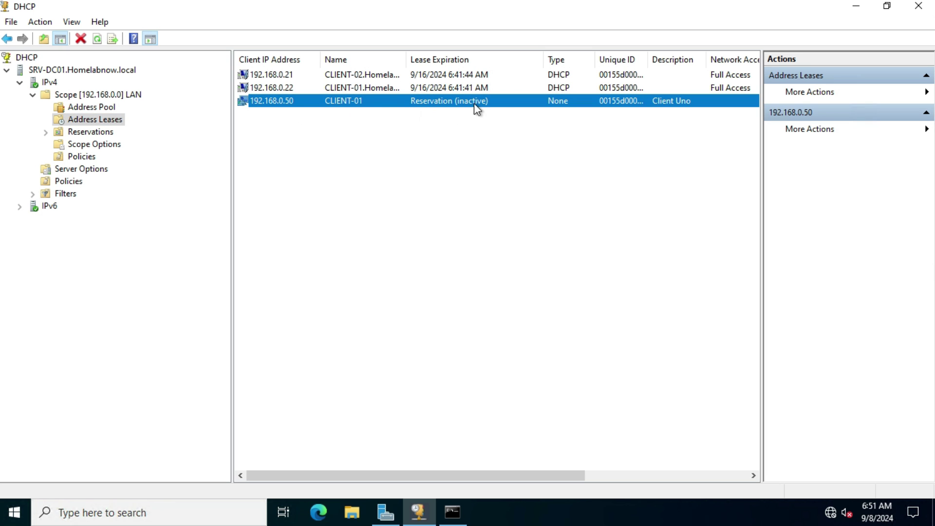
left_click(96, 133)
left_click(45, 132)
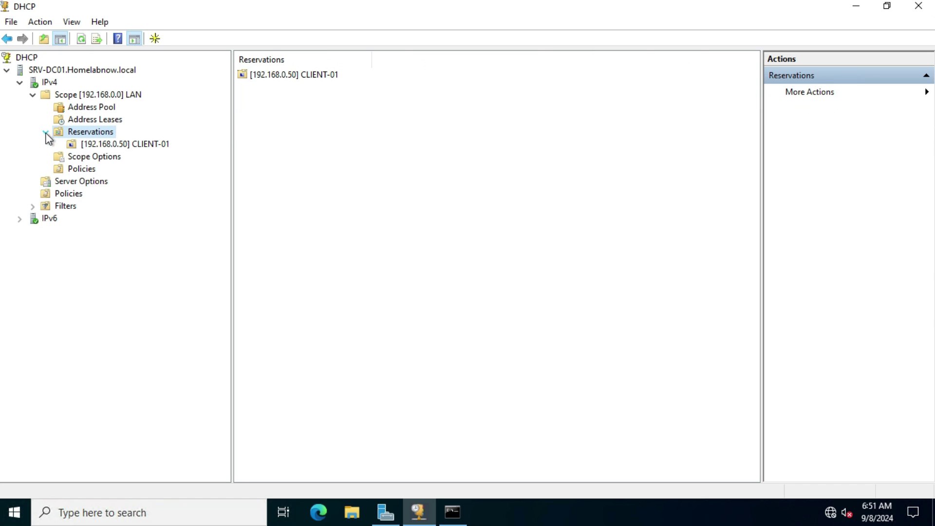
left_click(139, 145)
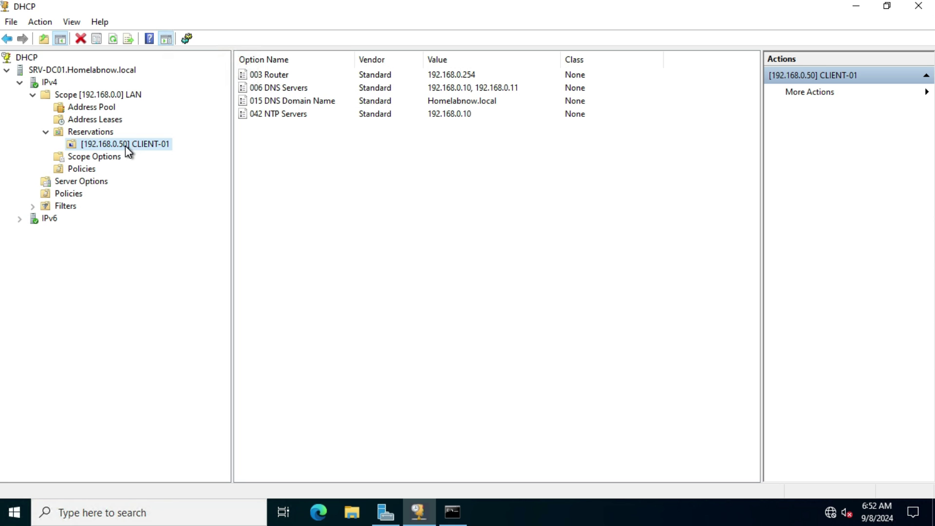
left_click(92, 120)
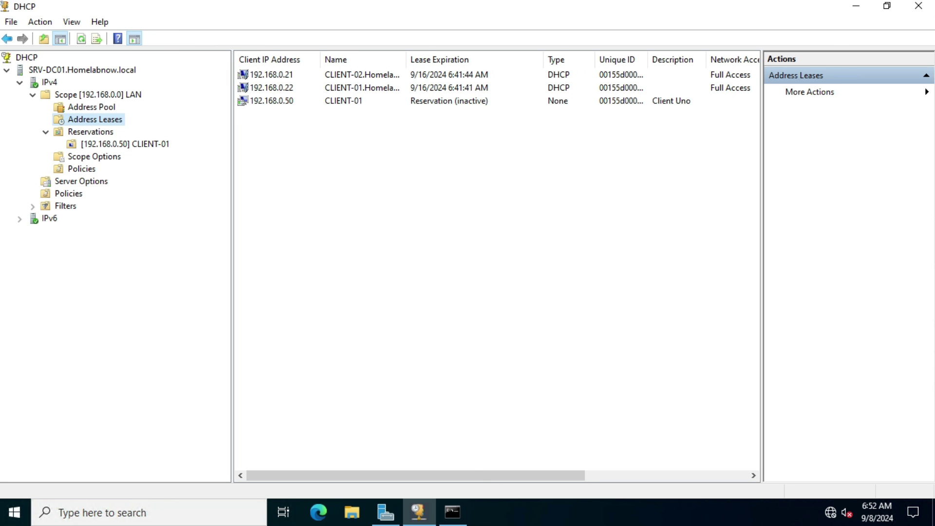
Step: Leave the server's full-screen session and connect to the CLIENT-01 virtual machine in Hyper-V Manager
key("ctrl+alt+Break")
left_click(103, 102)
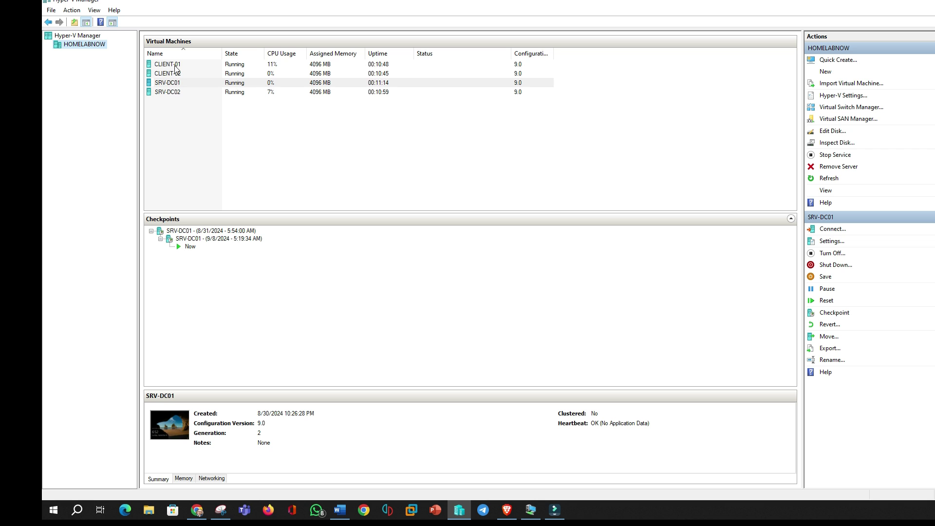
right_click(175, 69)
left_click(230, 72)
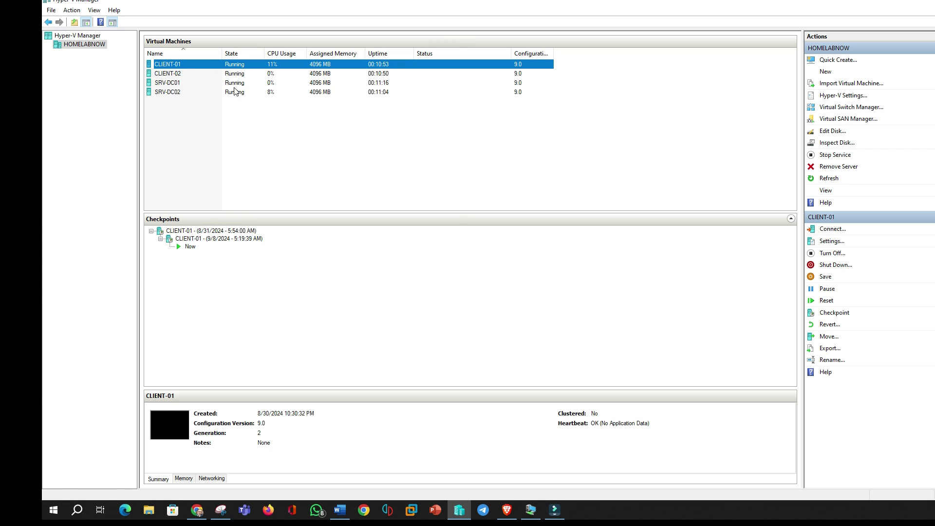
Step: Dismiss the lock screen on CLIENT-01 and sign in with the account password
left_click(337, 200)
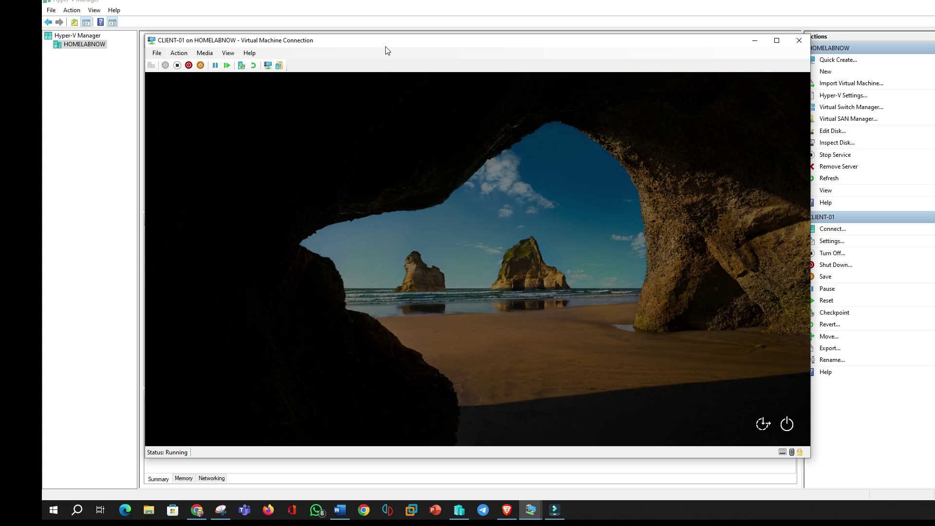
type("********")
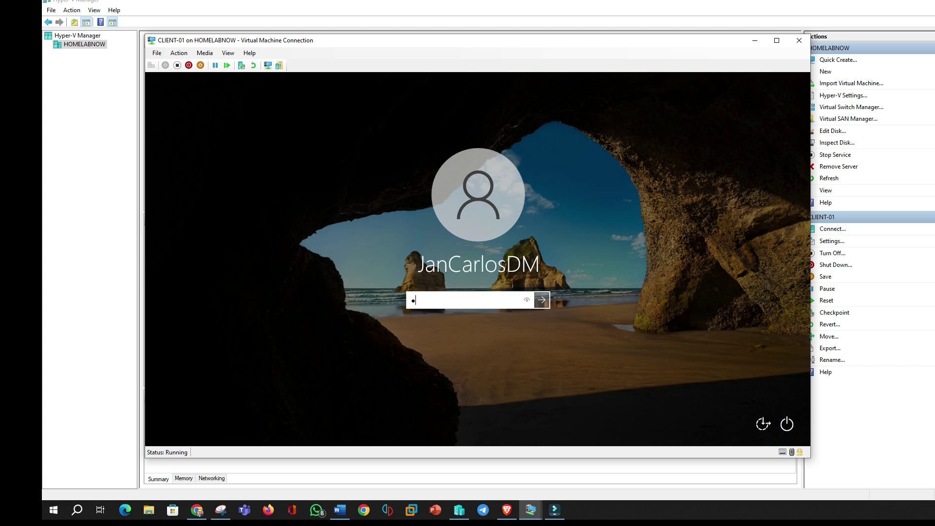
key("Return")
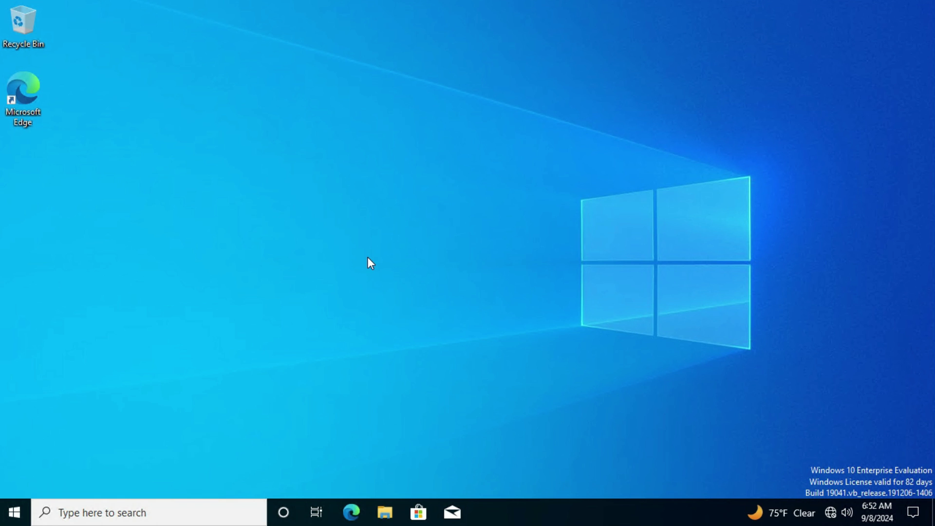
Step: Run Command Prompt as administrator on CLIENT-01 and approve the User Account Control request
left_click(13, 513)
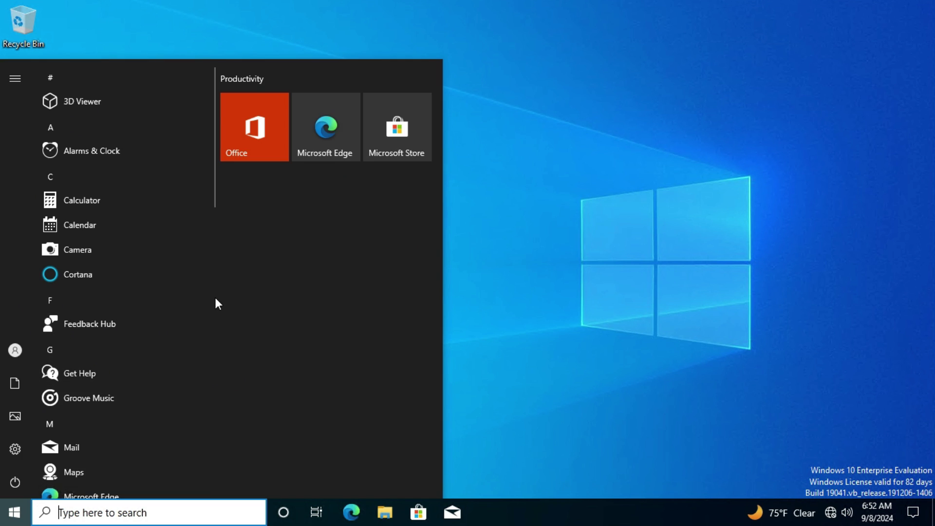
type("cmd")
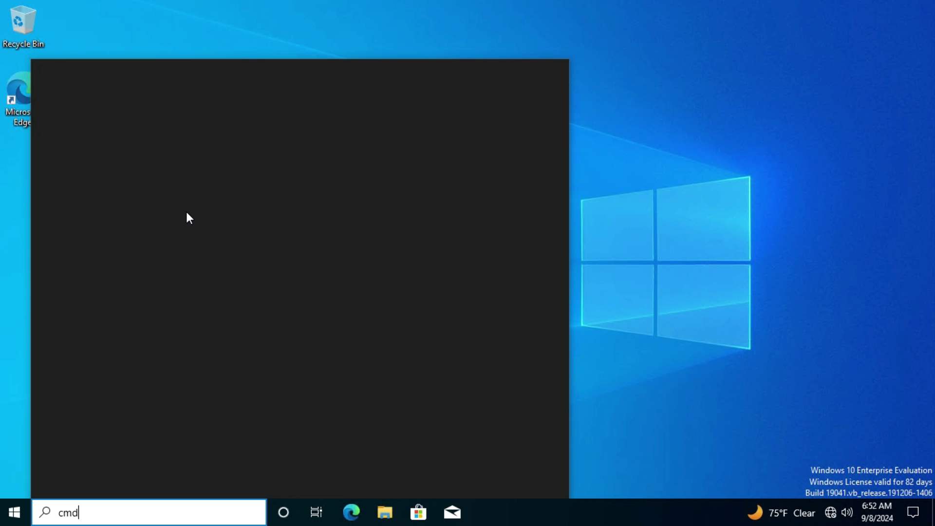
right_click(160, 130)
left_click(241, 144)
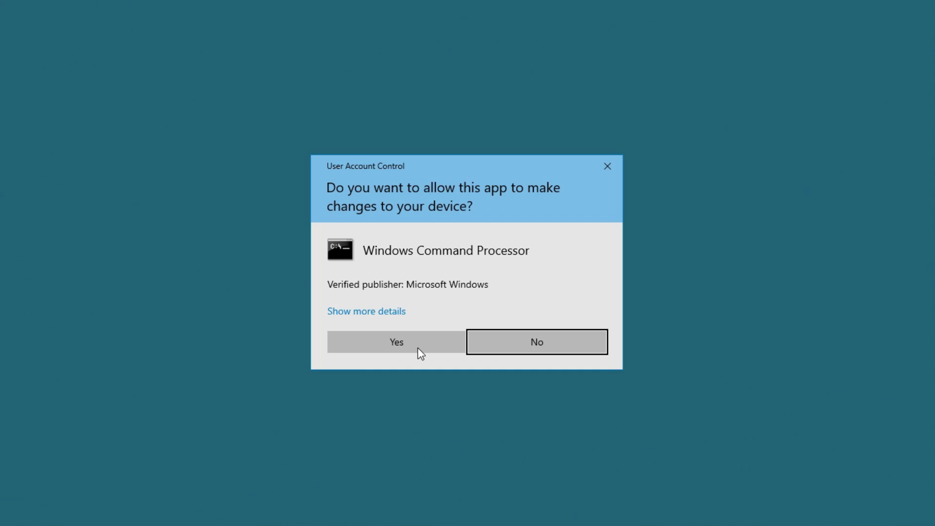
left_click(418, 348)
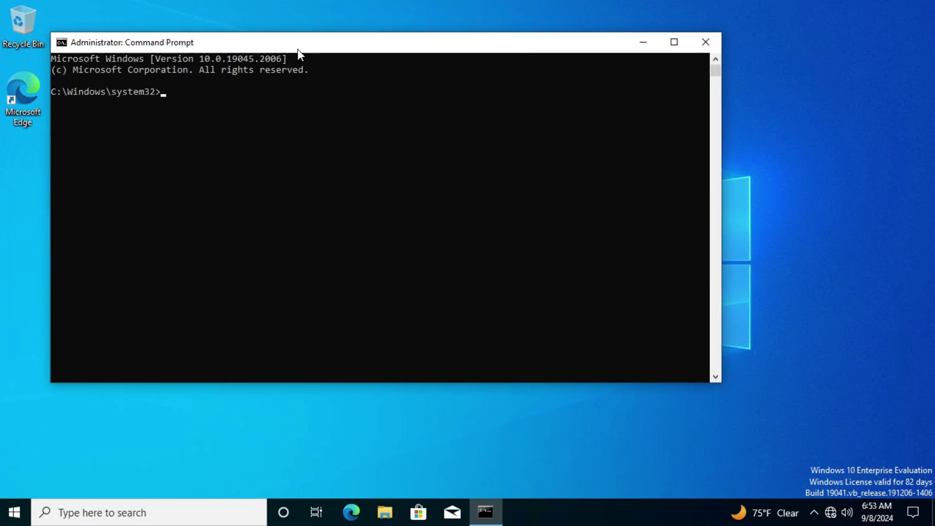
Step: Show the current IP configuration of CLIENT-01 by running ipconfig in the Command Prompt
left_click_drag(298, 50, 338, 58)
left_click(282, 152)
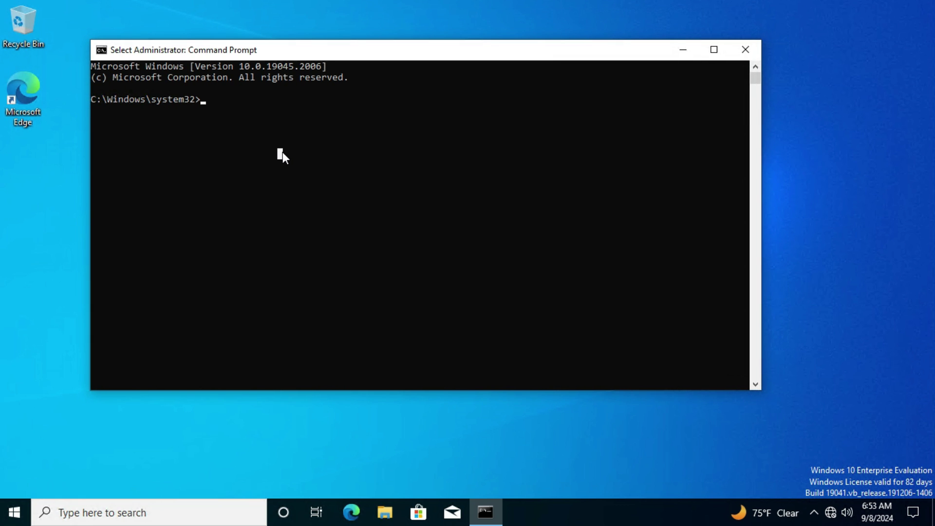
type("ipconfig")
key("Return")
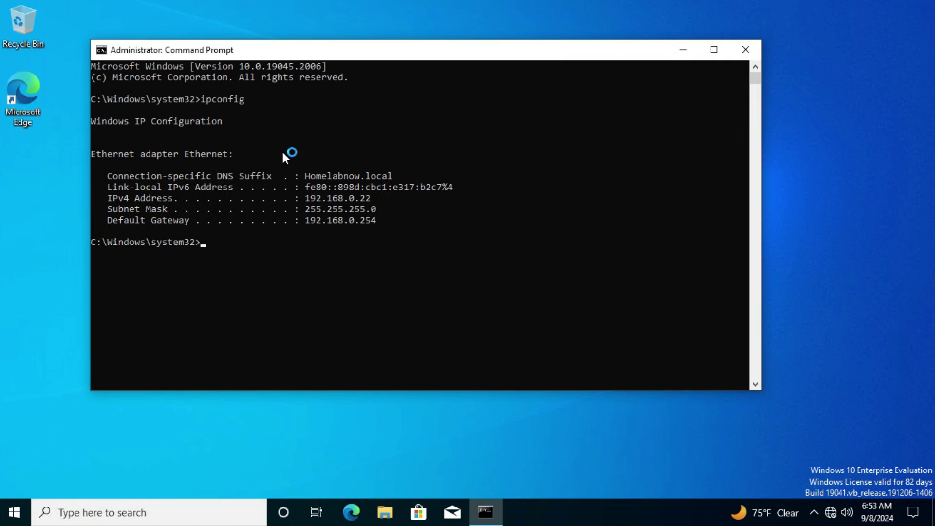
Step: Release the client's DHCP address by running ipconfig /release
key("Up")
type("/relase")
key("BackSpace")
key("BackSpace")
key("BackSpace")
type("ease")
key("Return")
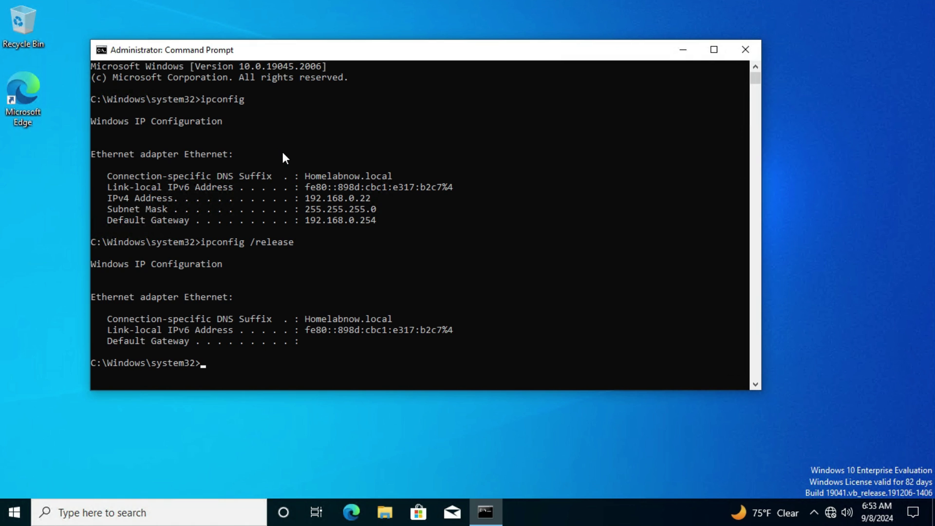
Step: Request a new DHCP address with ipconfig /renew and highlight the IPv4 address in the output
key("Up")
key("BackSpace")
key("BackSpace")
key("BackSpace")
key("BackSpace")
key("BackSpace")
type("new")
key("Return")
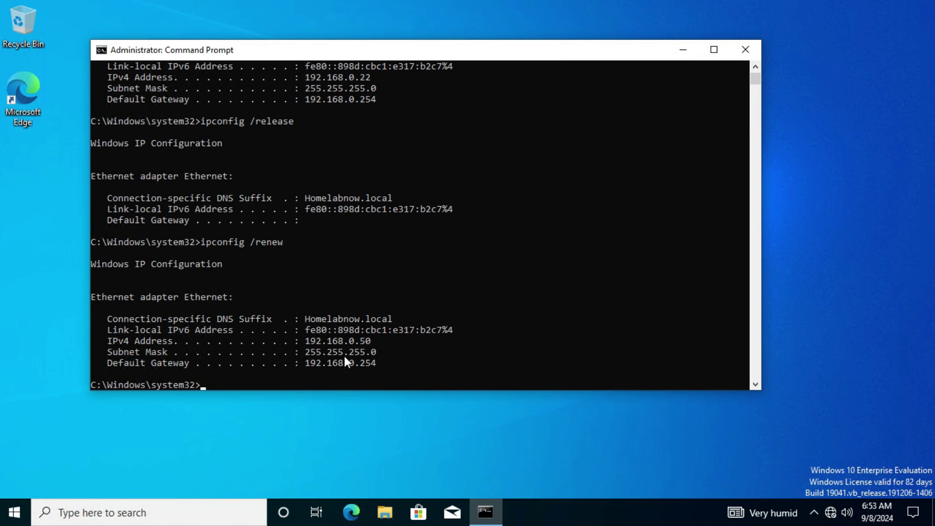
left_click(308, 341)
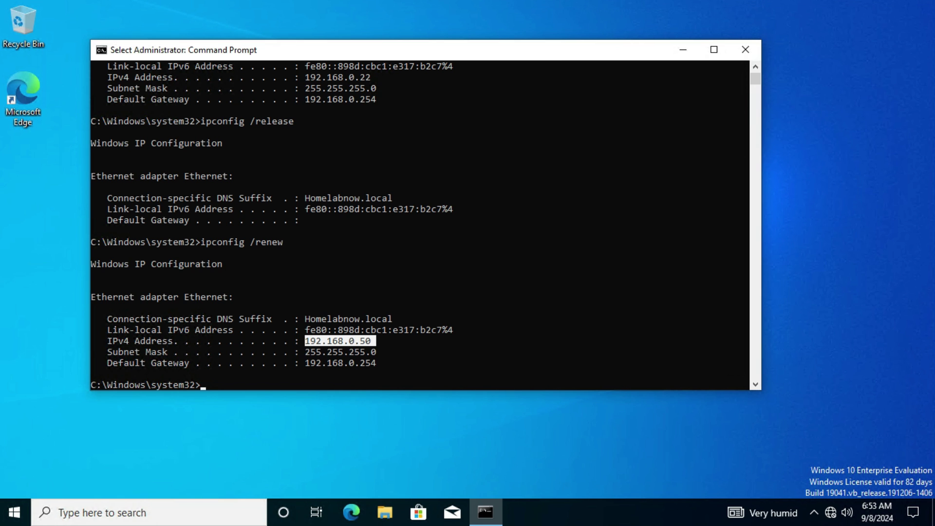
Step: Switch to the DHCP console on SRV-DC01, refresh the address leases and select the CLIENT-01 entry
left_click(430, 506)
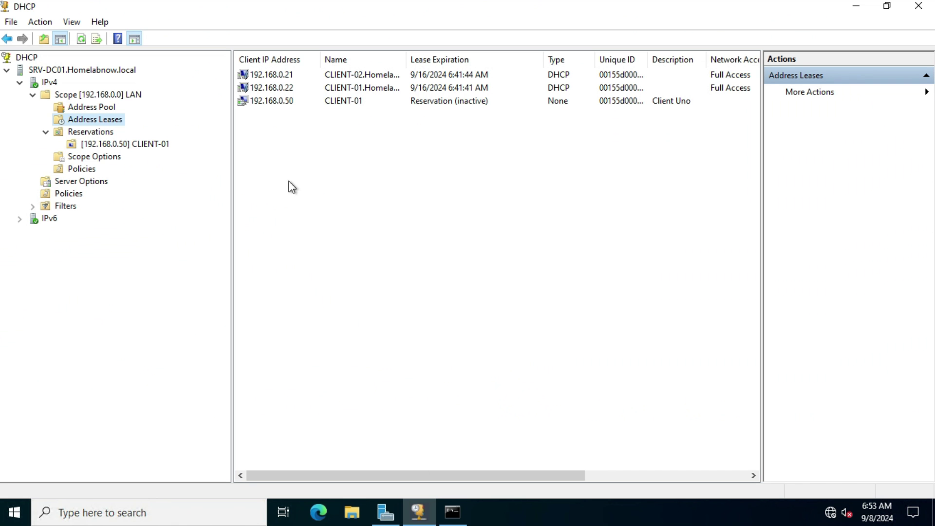
right_click(330, 175)
left_click(388, 179)
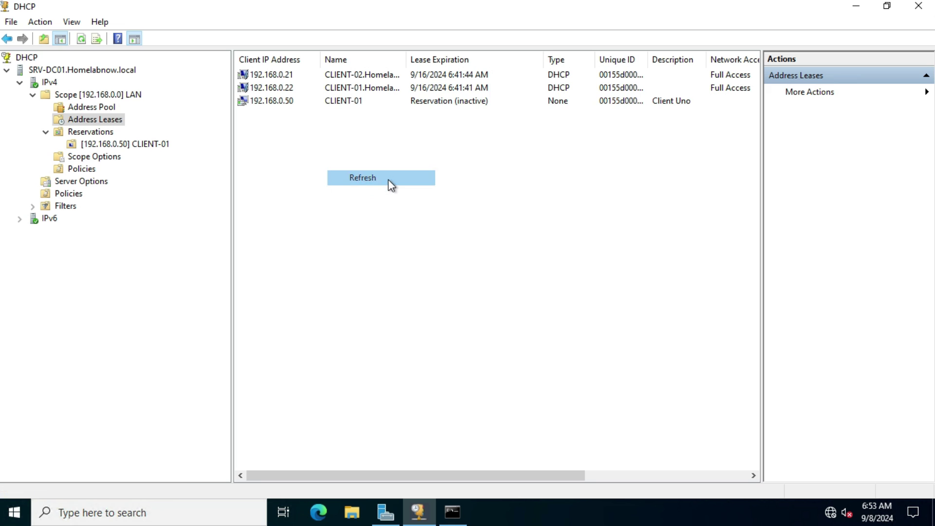
left_click(354, 90)
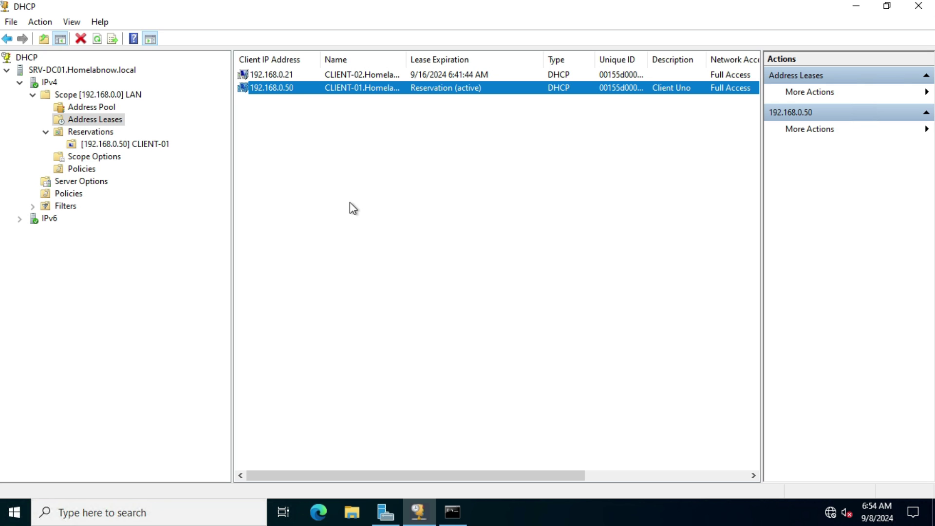
Step: Convert the CLIENT-02 lease at 192.168.0.21 into a reservation and acknowledge the message
left_click(287, 74)
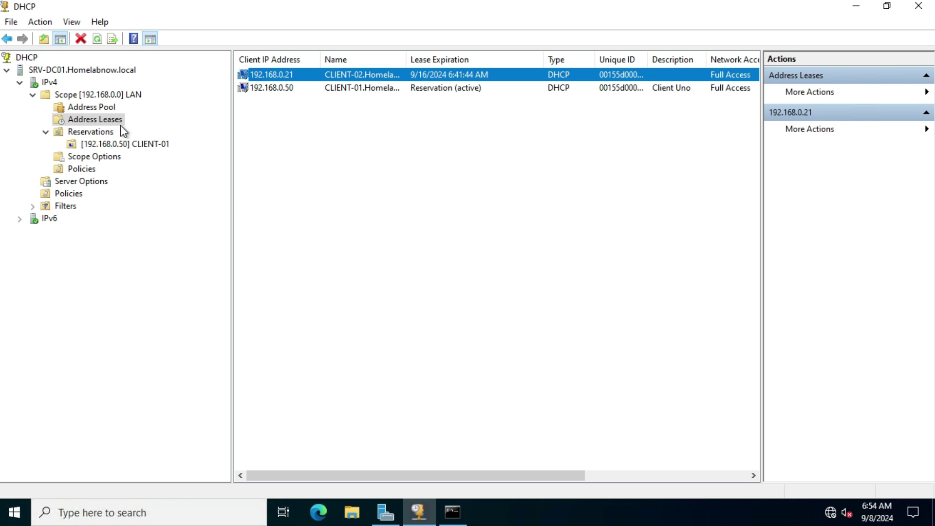
right_click(290, 75)
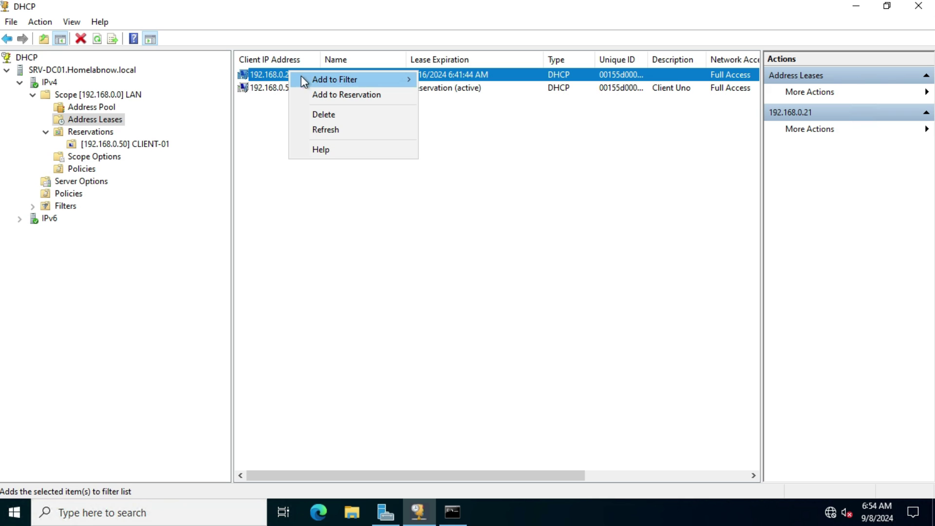
left_click(358, 95)
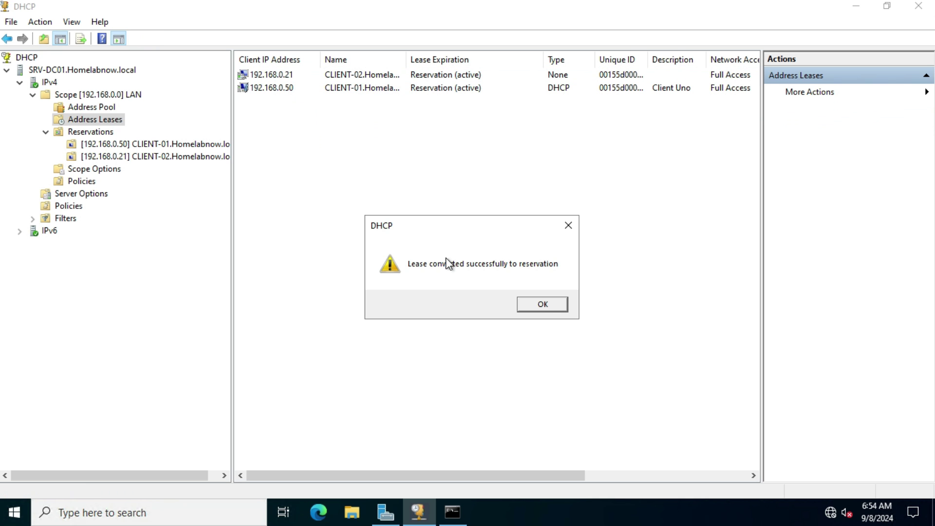
left_click(541, 306)
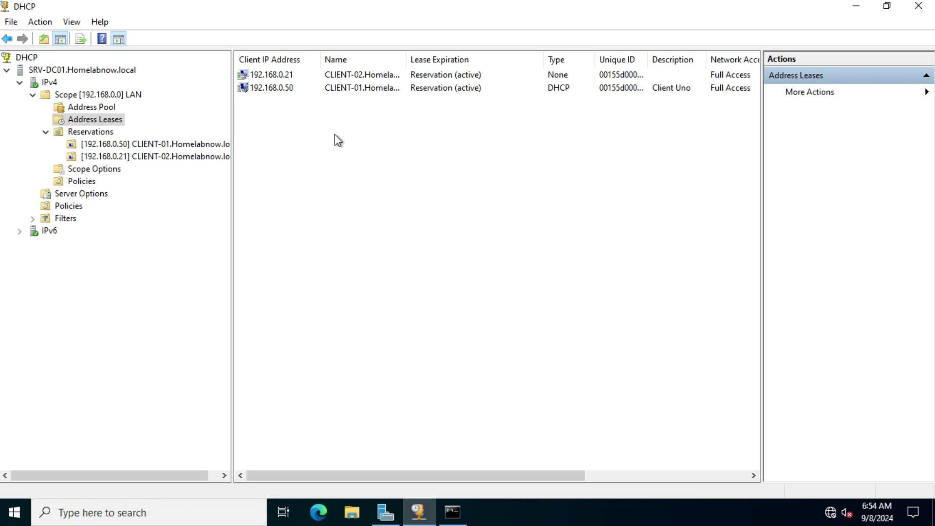
Step: Check the CLIENT-02 lease entry and the options of both reservations, widening the console tree to show their full names
left_click(293, 75)
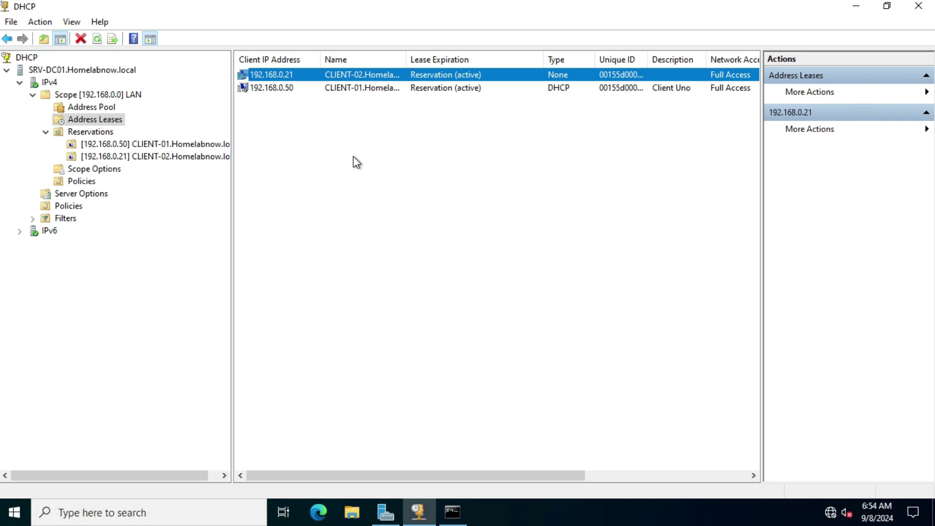
left_click(353, 226)
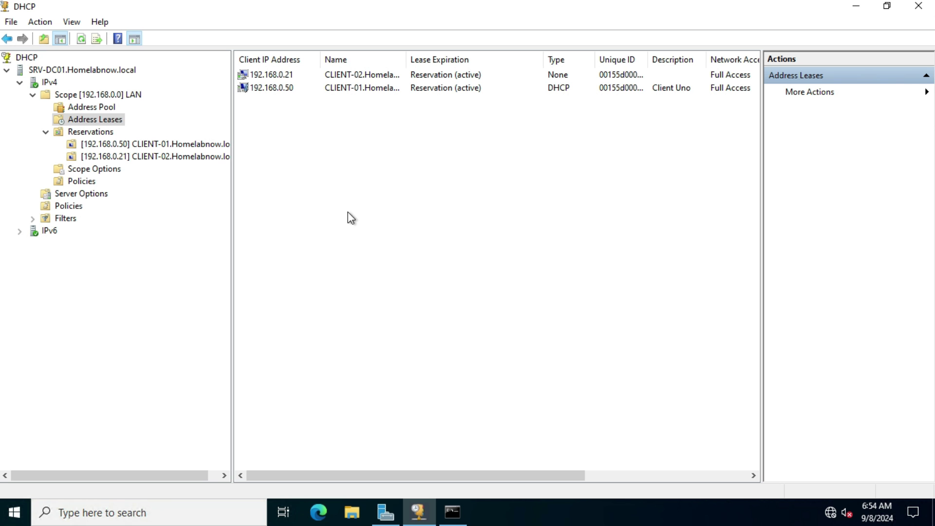
left_click(146, 144)
left_click(144, 157)
left_click(145, 144)
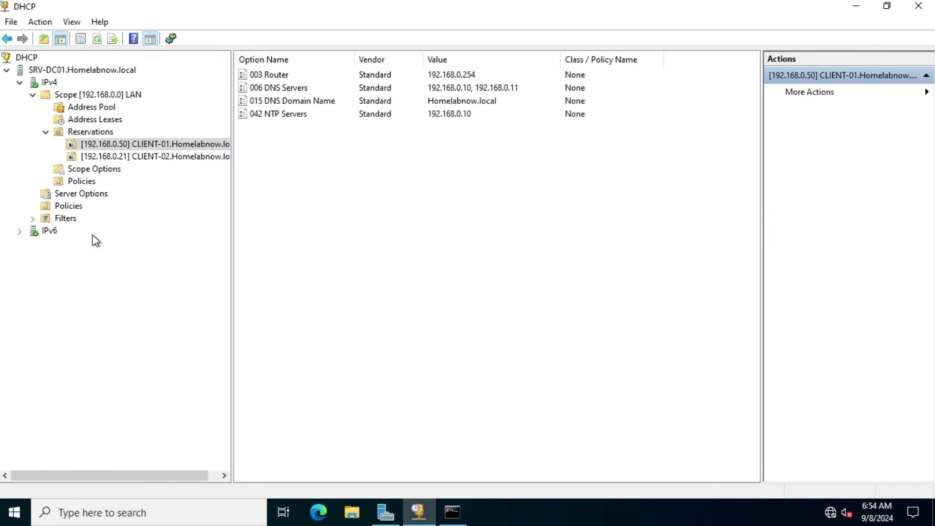
left_click_drag(231, 133, 290, 132)
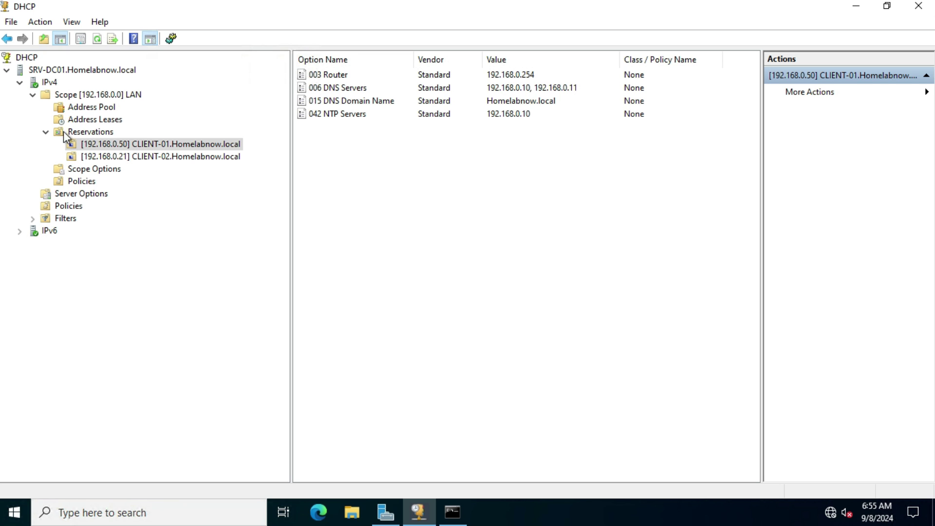
Step: Add an exclusion range from 192.168.0.50 to 192.168.0.100 to the LAN scope's address pool
left_click(108, 108)
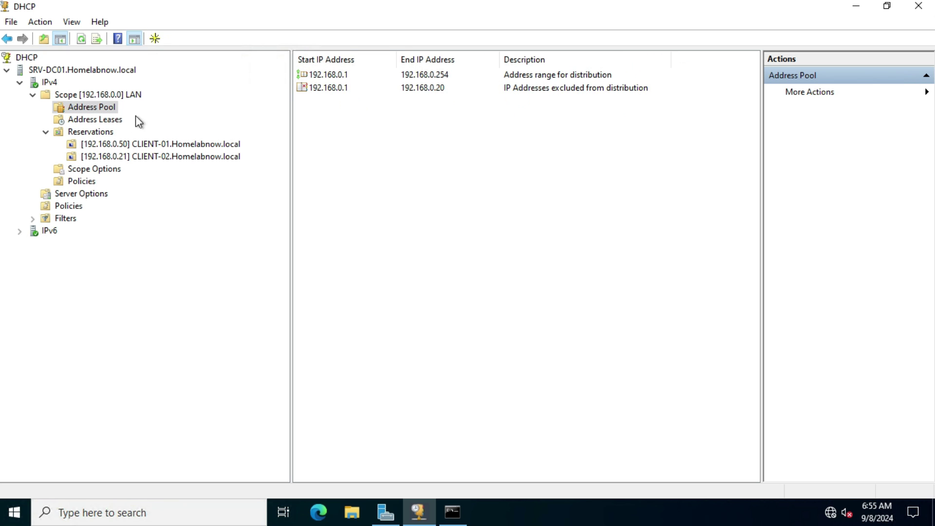
left_click(335, 90)
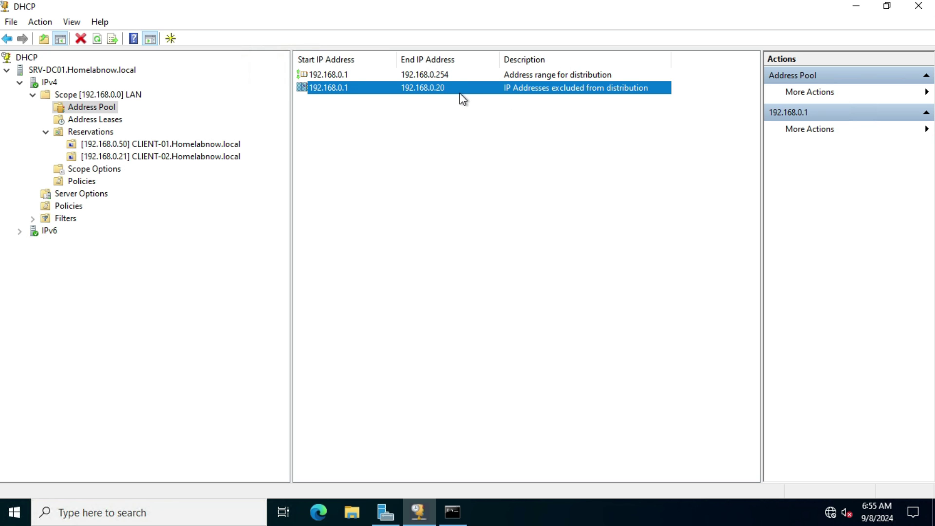
right_click(92, 106)
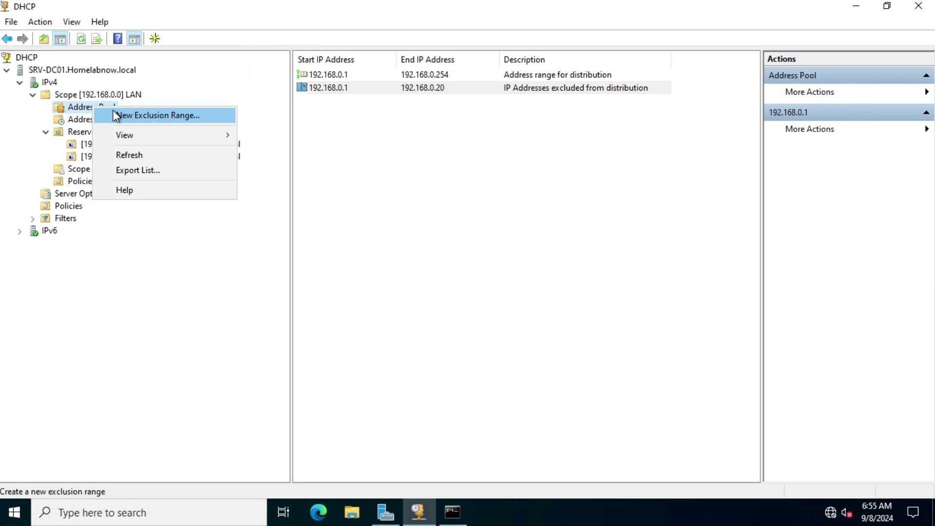
left_click(146, 117)
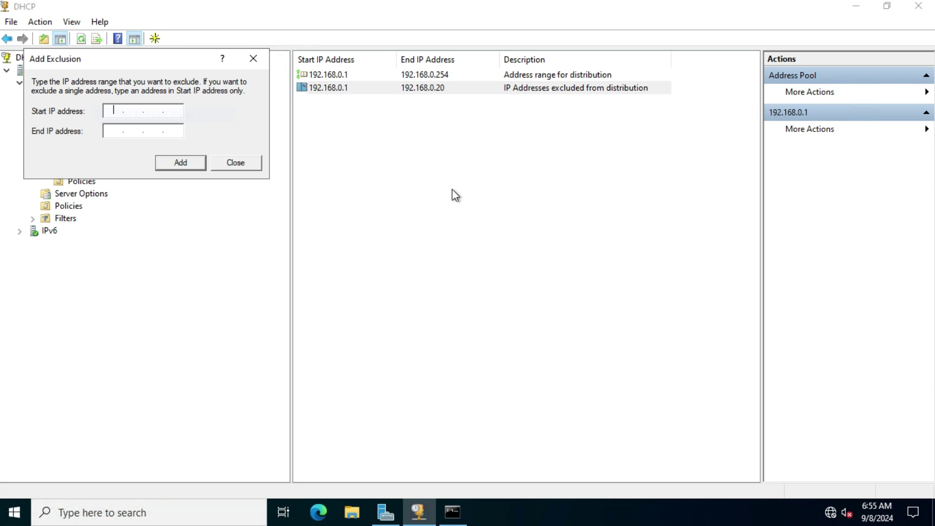
left_click_drag(165, 60, 445, 124)
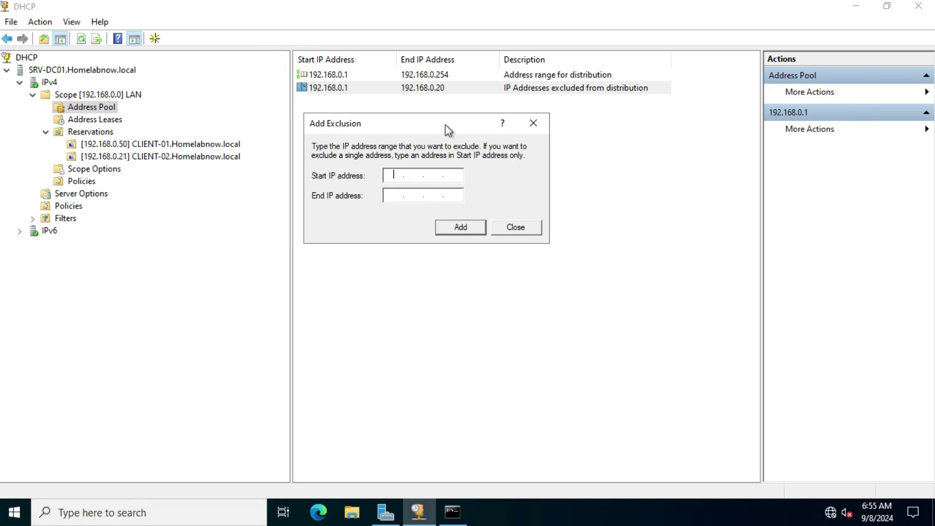
type("192.168.0.50")
key("Tab")
type("192.168.0.100")
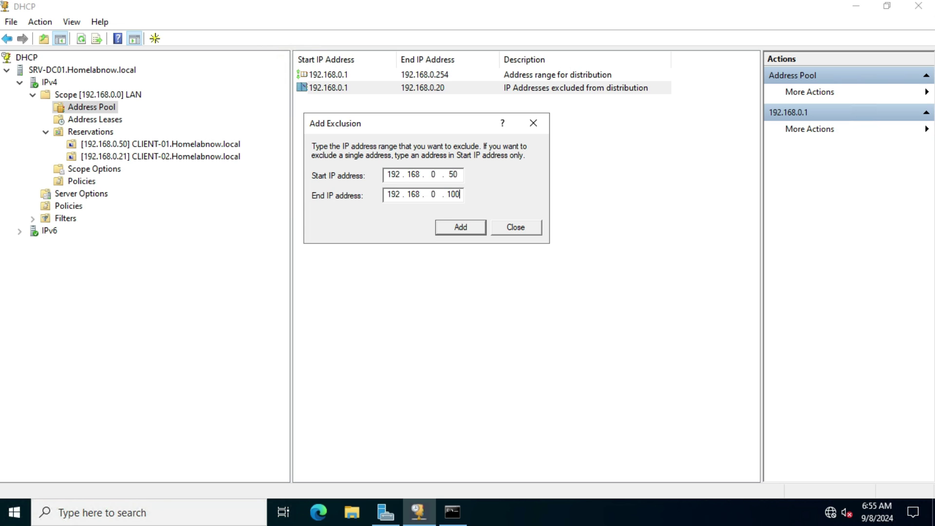
left_click(468, 228)
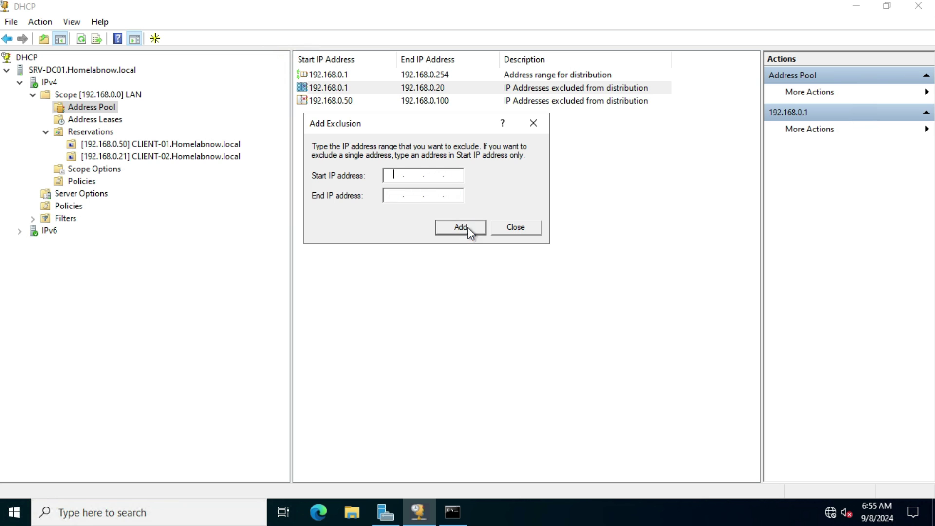
left_click(534, 123)
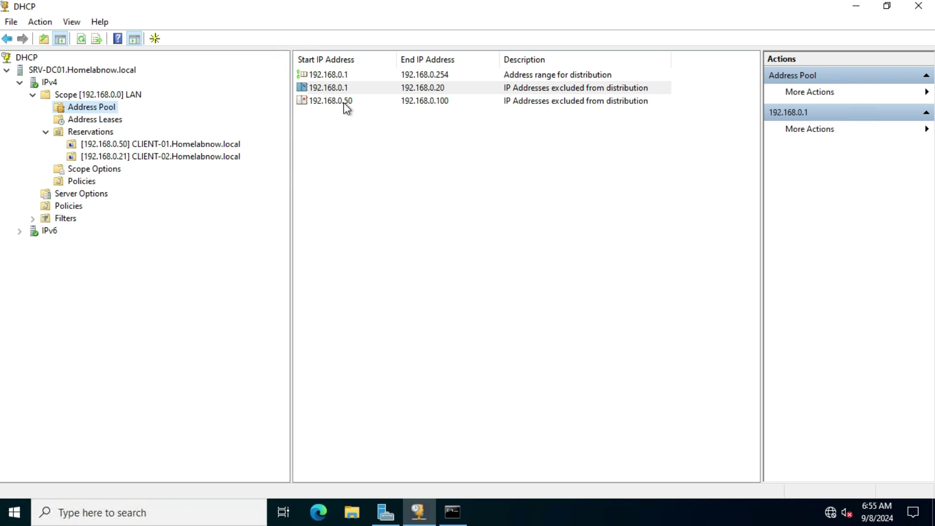
left_click(330, 101)
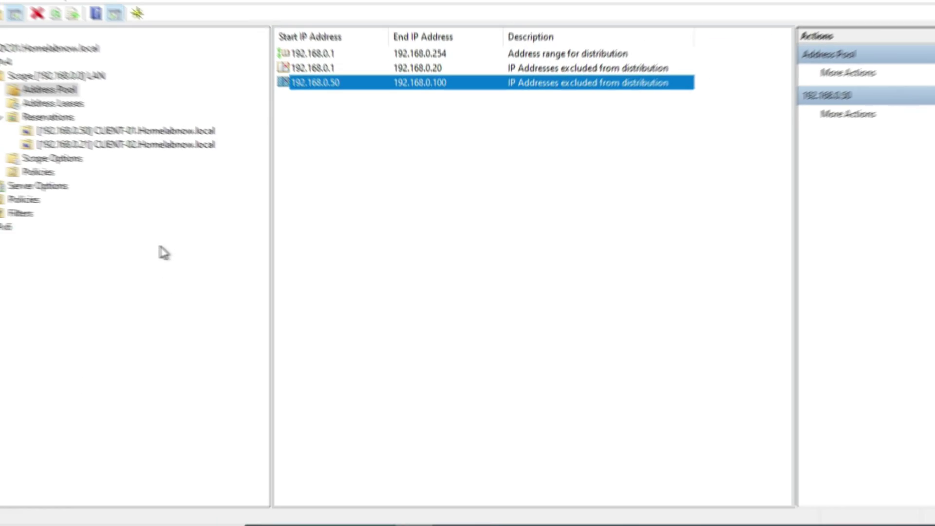
Step: Expand the IPv4 Filters and examine the Allow and Deny lists
double_click(72, 219)
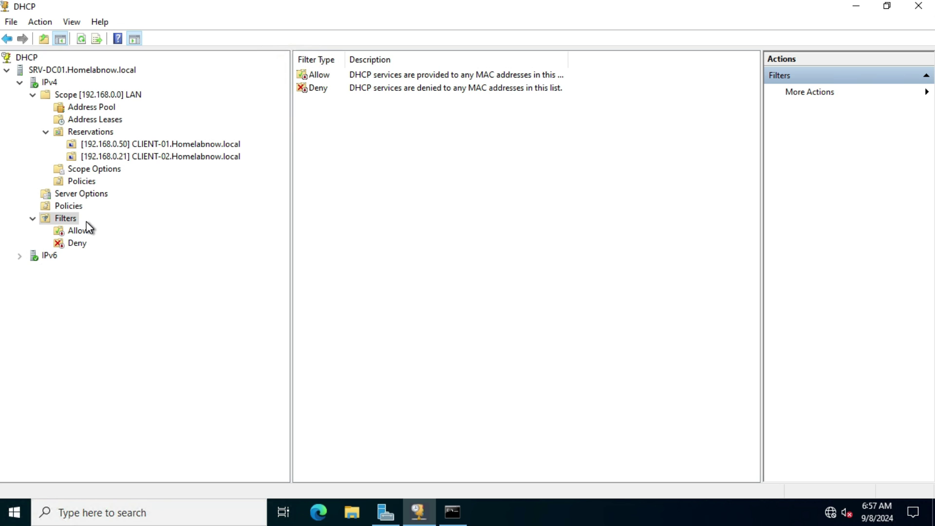
left_click(82, 230)
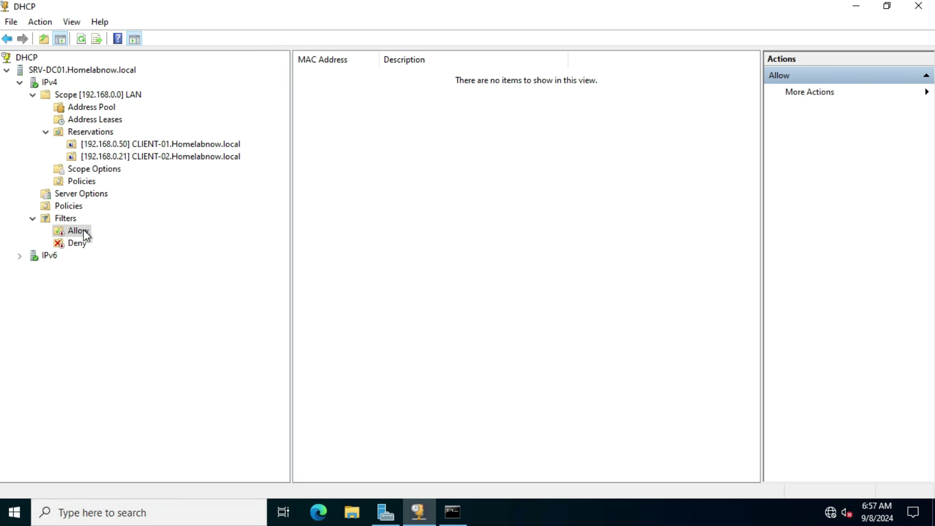
left_click(80, 243)
left_click(77, 229)
left_click(79, 244)
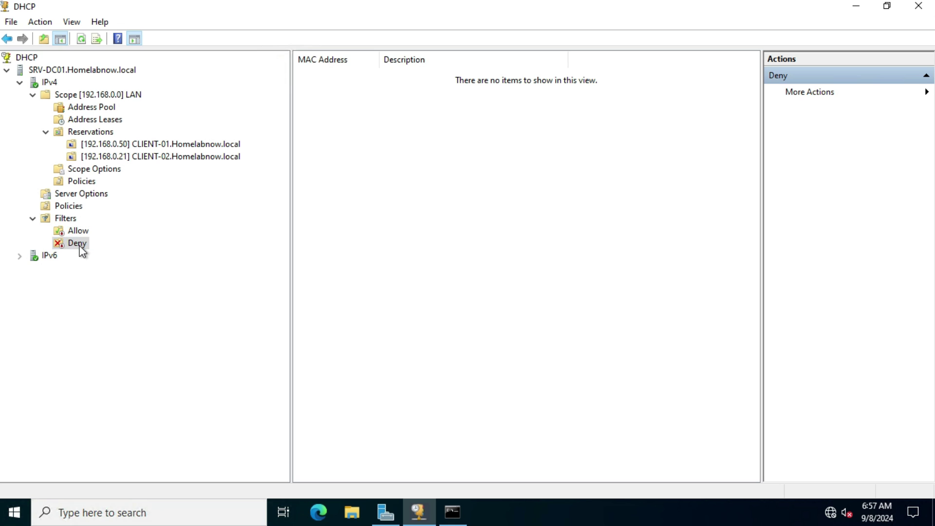
left_click(80, 230)
left_click(61, 232)
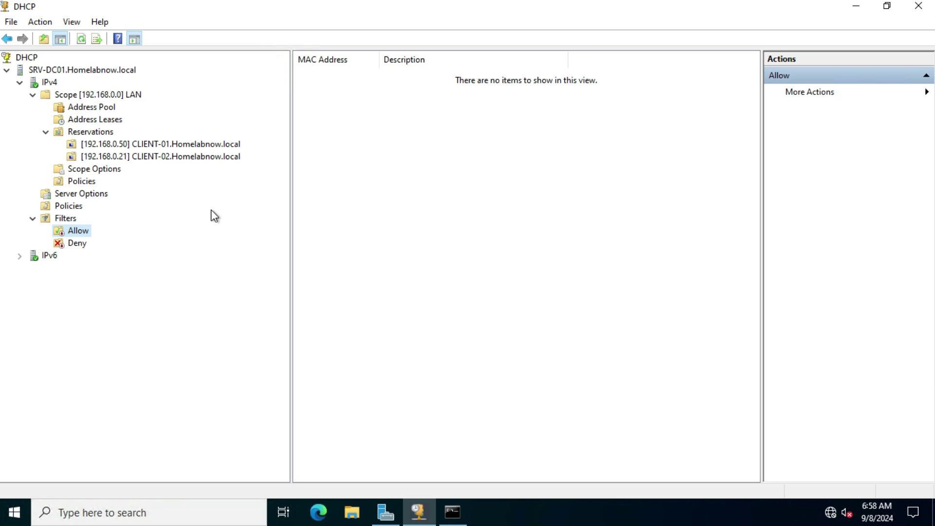
Step: Delete the CLIENT-01 and CLIENT-02 reservations from the LAN scope and check the address leases
left_click(142, 145)
right_click(147, 144)
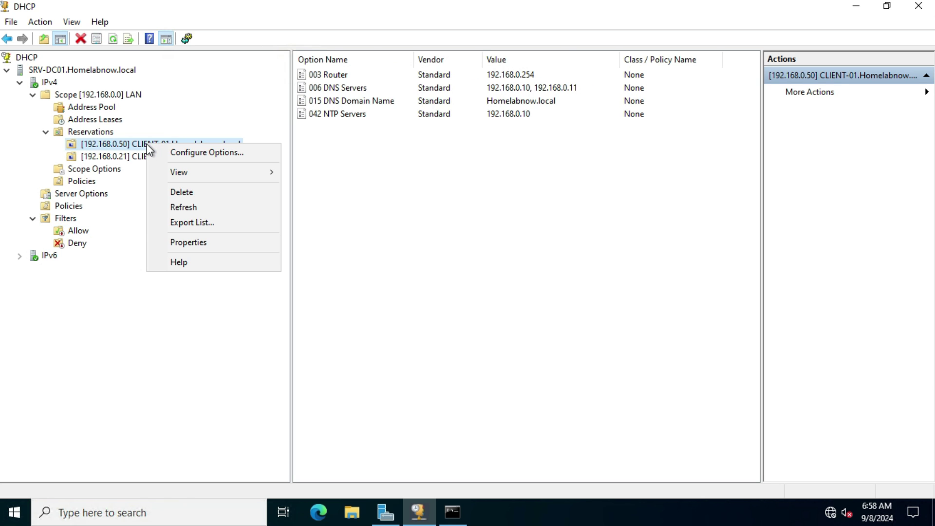
left_click(203, 192)
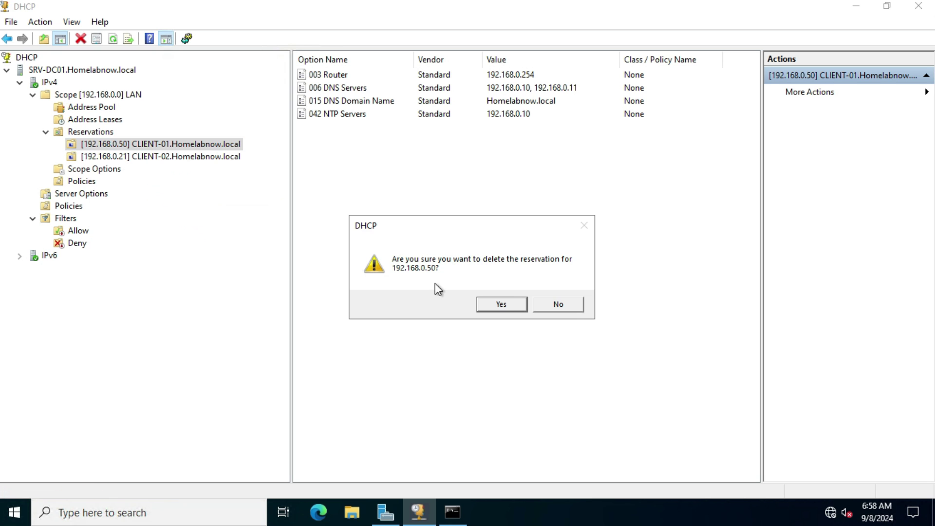
left_click(500, 302)
right_click(174, 145)
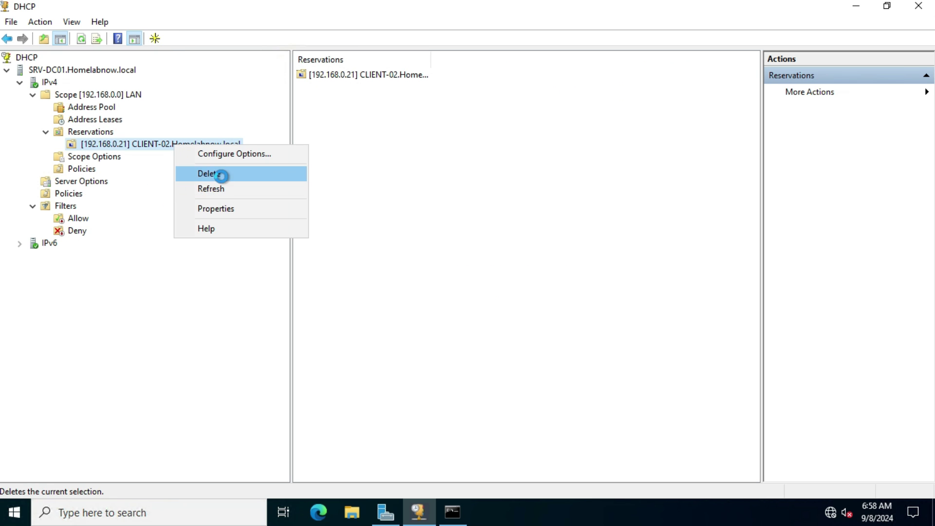
left_click(214, 174)
left_click(501, 304)
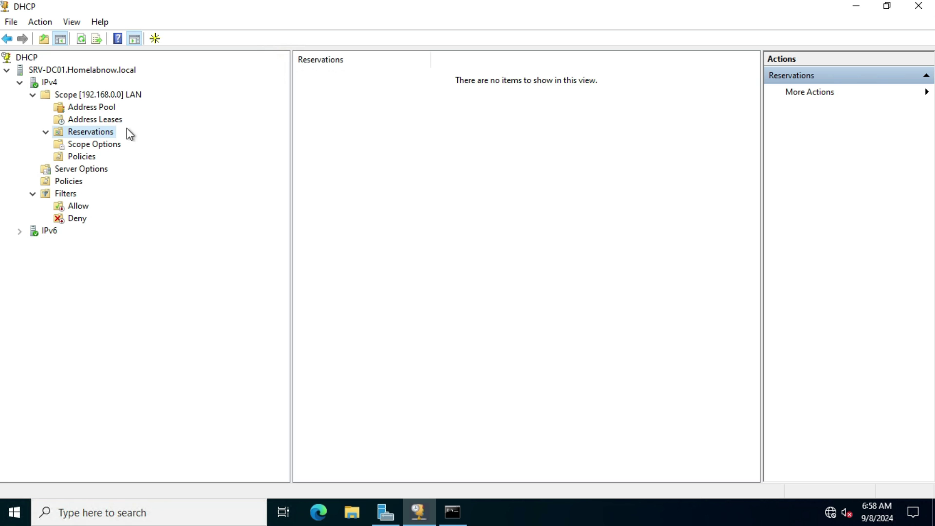
left_click(95, 119)
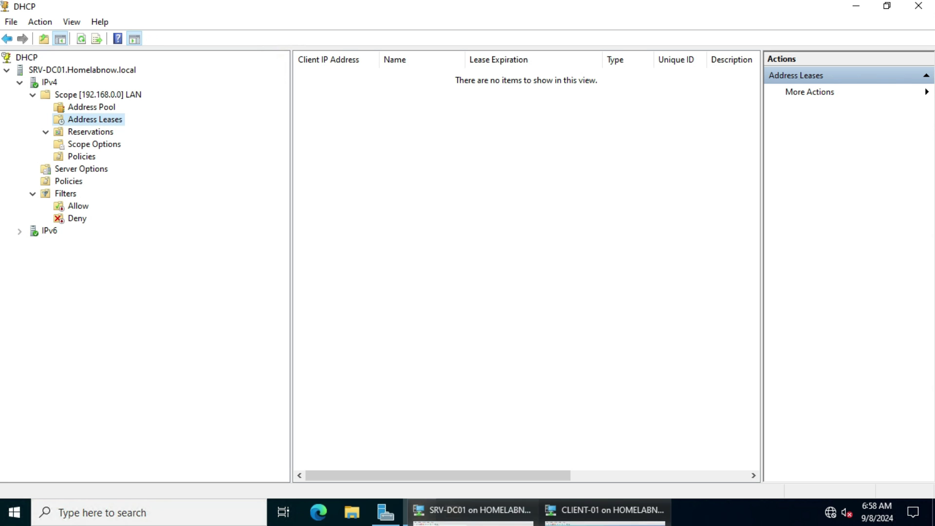
Step: Switch to CLIENT-01's Command Prompt and release and renew its IP address with ipconfig /release and ipconfig /renew
left_click(606, 510)
key("Escape")
key("Up")
key("Up")
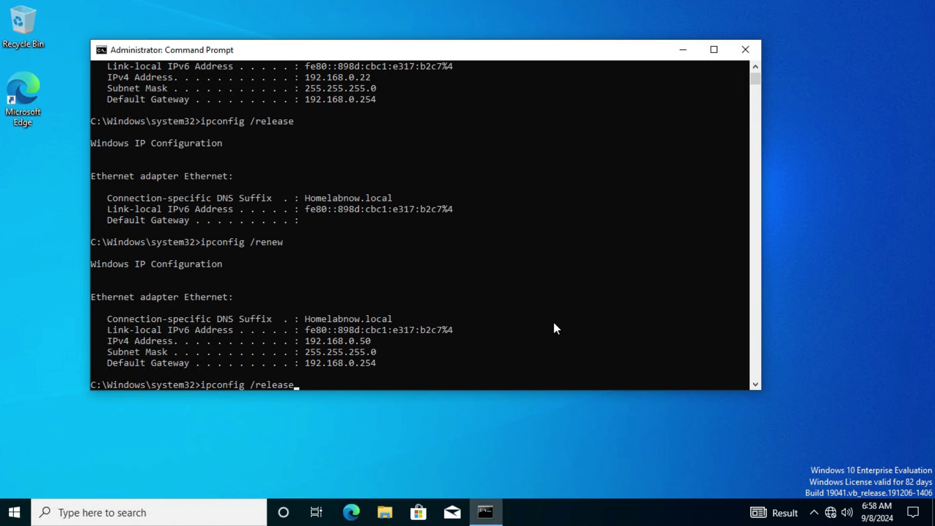
key("Return")
key("Up")
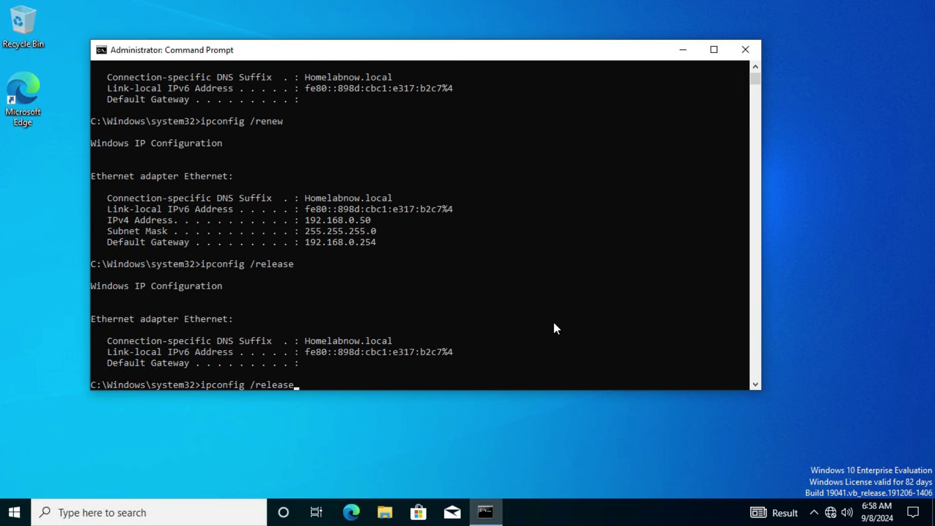
key("Up")
key("Return")
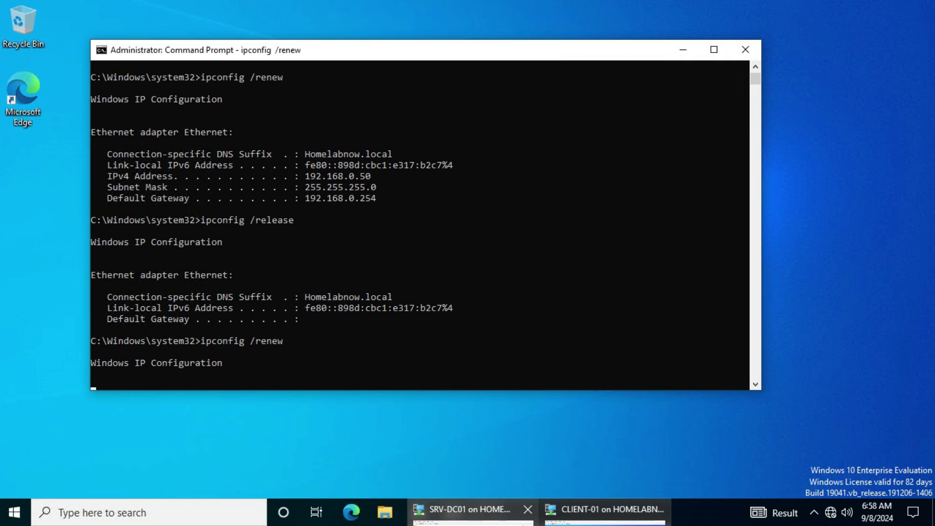
Step: Return to the DHCP console on SRV-DC01, refresh the LAN scope's address leases and check the CLIENT-02 lease
left_click(468, 511)
right_click(418, 166)
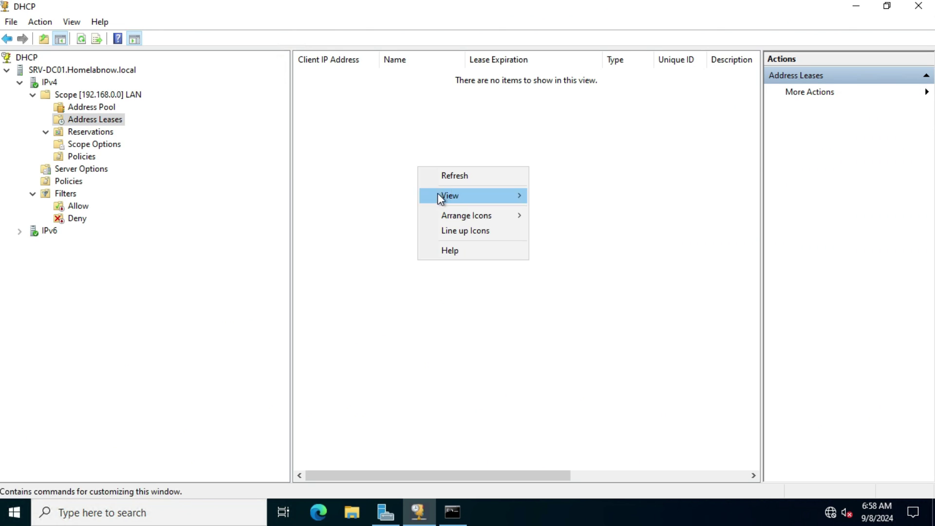
left_click(455, 176)
left_click(418, 76)
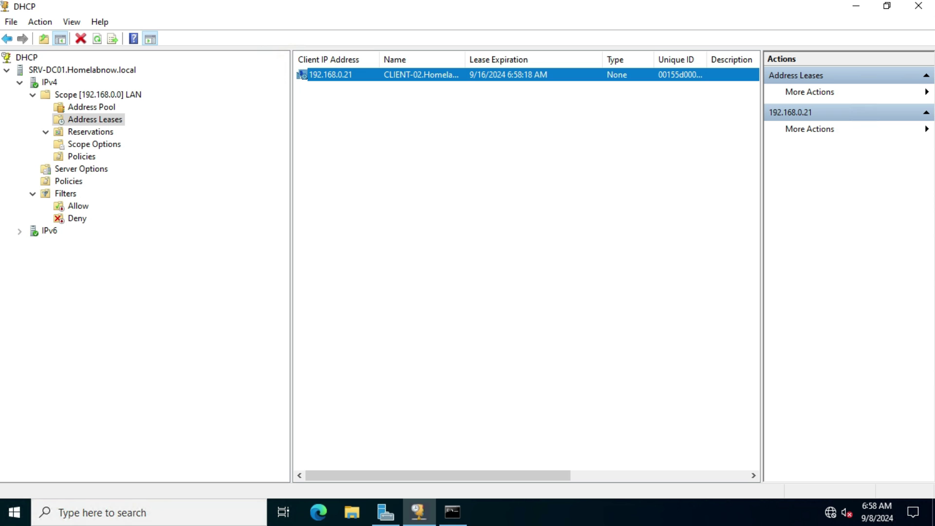
Step: Run ipconfig /renew again in the Command Prompt on CLIENT-01
left_click(595, 509)
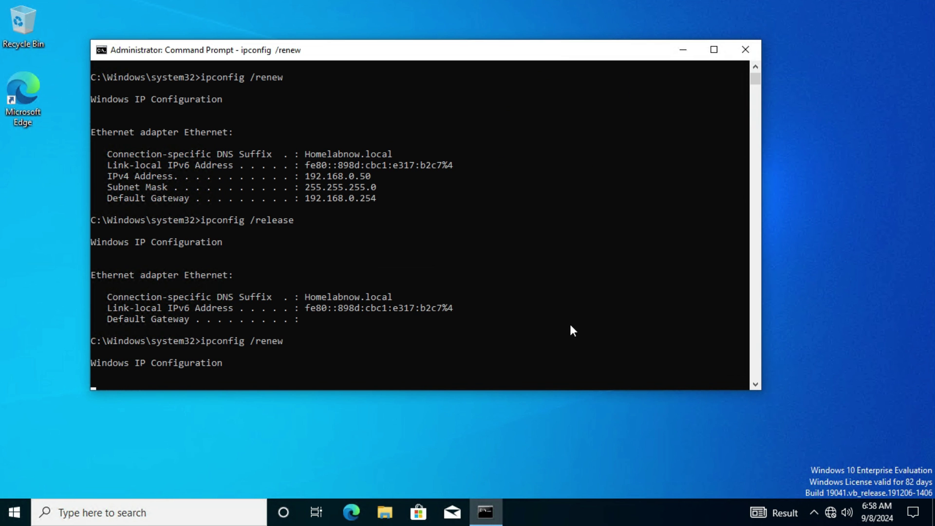
key("Up")
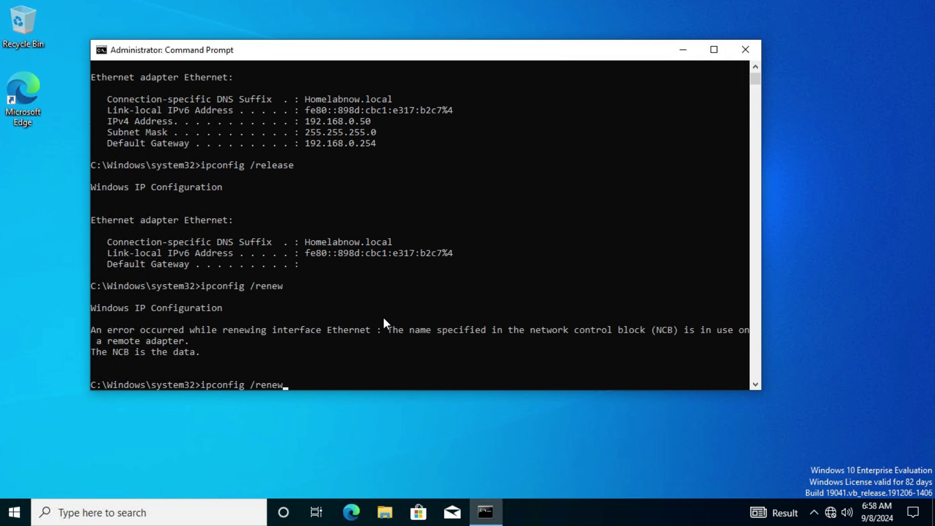
key("Return")
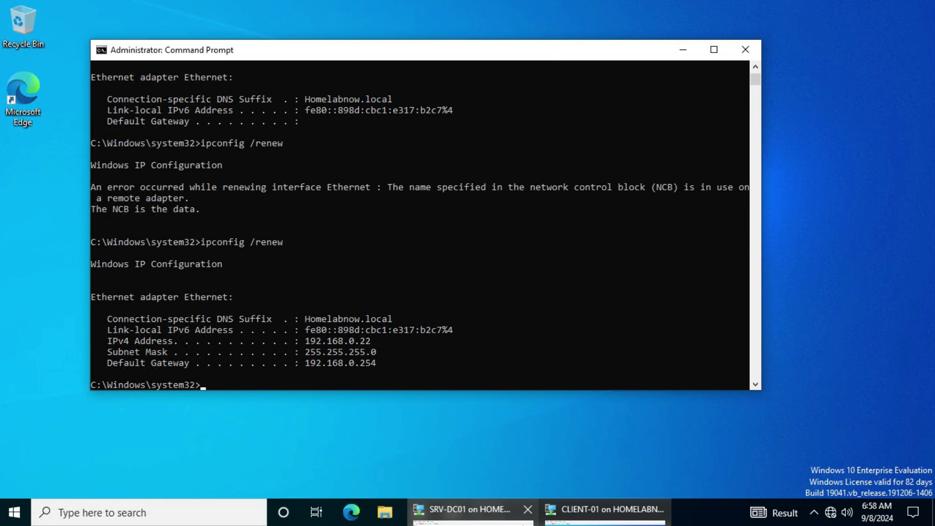
Step: Refresh the address leases in the DHCP console on SRV-DC01 and sort them by name to check both clients
left_click(471, 512)
right_click(438, 181)
left_click(498, 188)
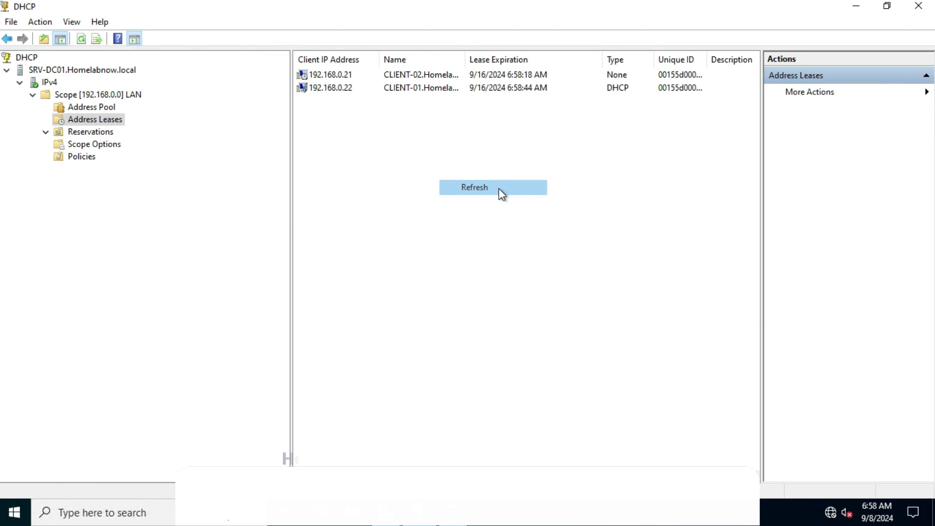
left_click(409, 60)
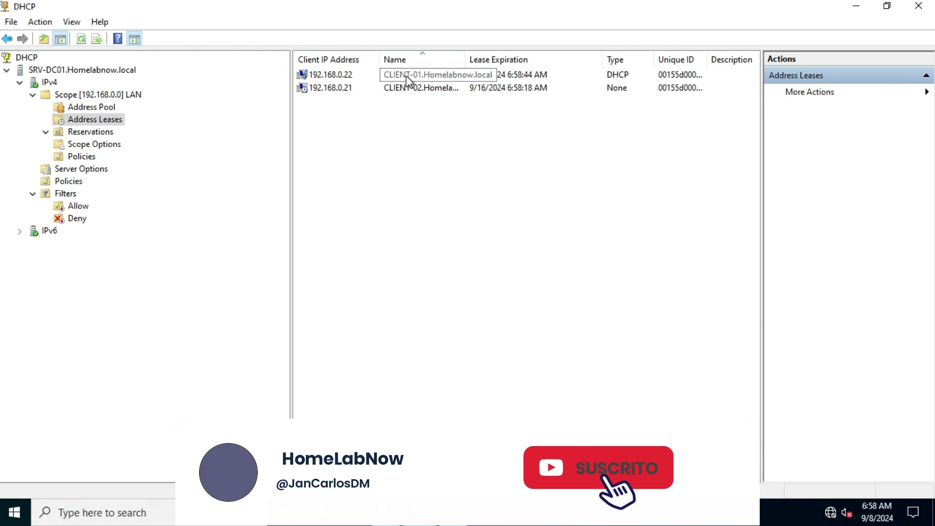
left_click(430, 88)
left_click(418, 197)
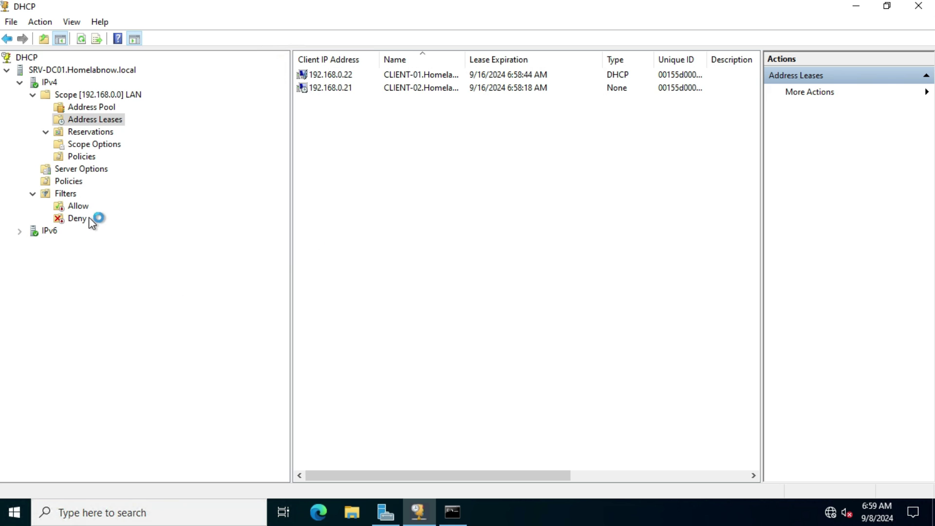
left_click(81, 207)
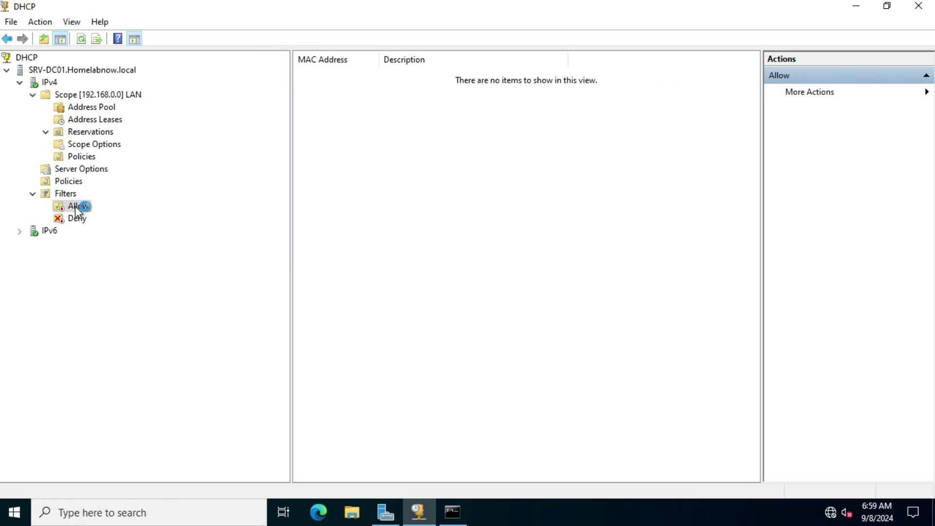
right_click(75, 205)
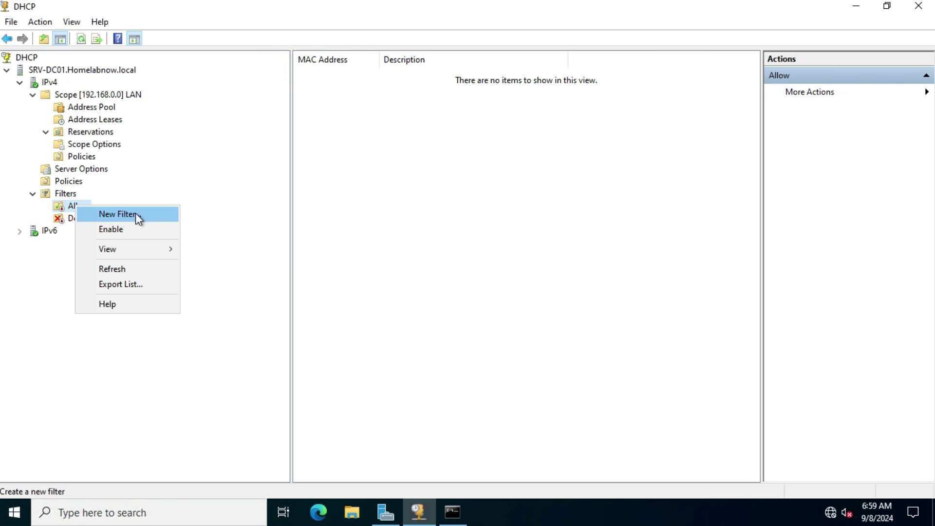
left_click(136, 213)
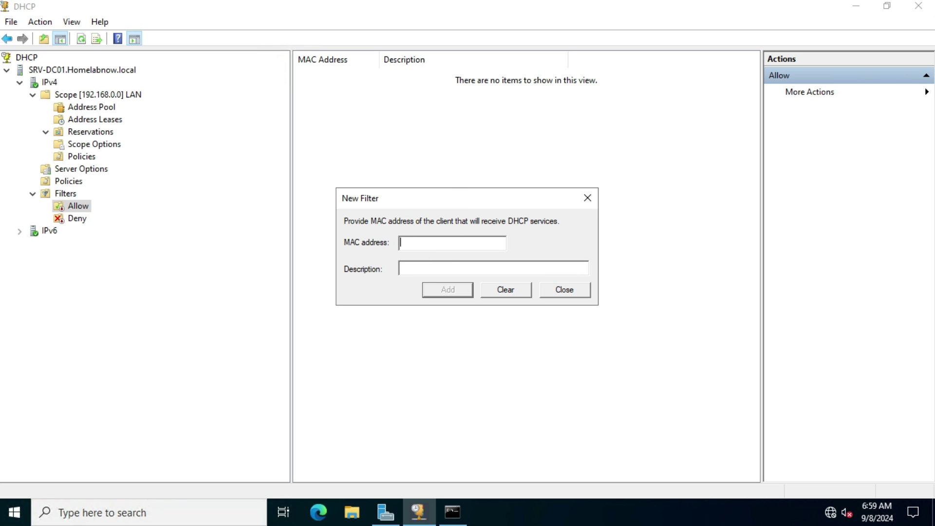
left_click(587, 197)
Step: View the filter options for the CLIENT-02 lease and look up 192.168.0.21 in the server's arp -a output
left_click(98, 121)
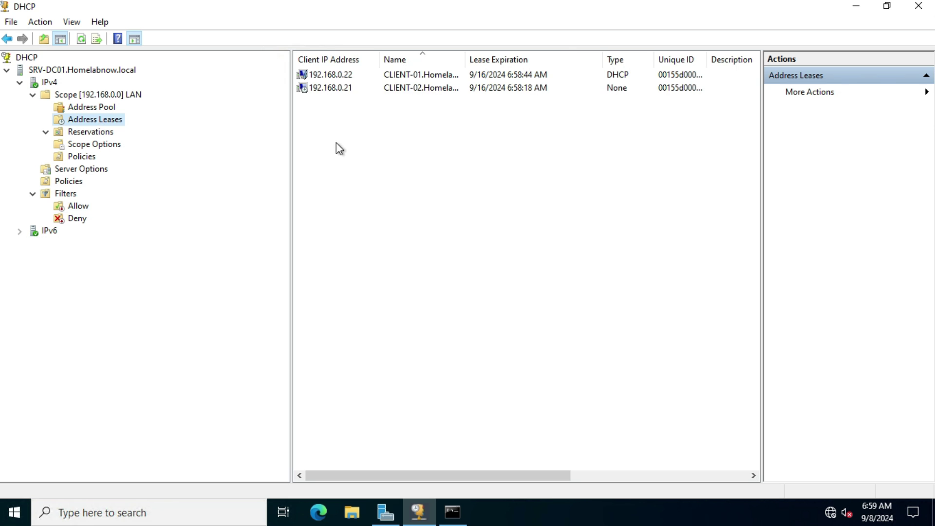
right_click(343, 86)
mouse_move(427, 95)
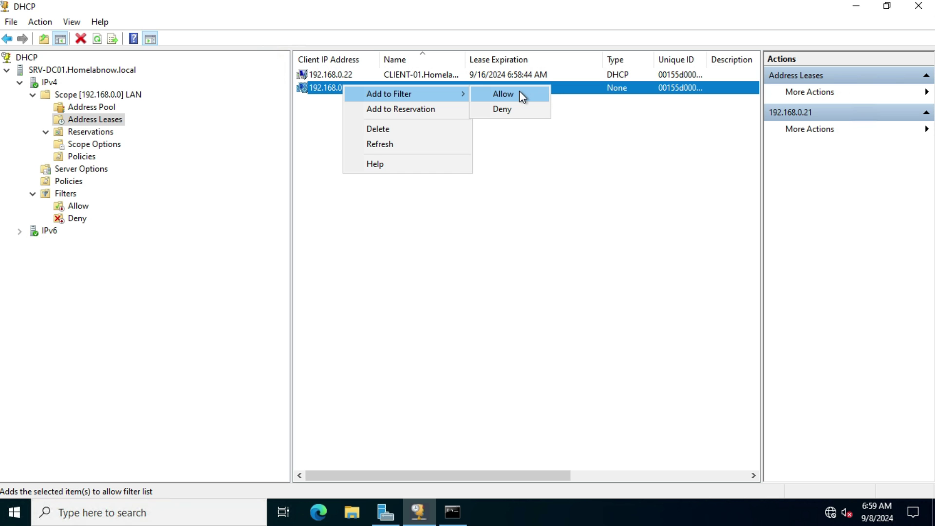
left_click(408, 261)
left_click(457, 518)
left_click_drag(382, 168, 443, 188)
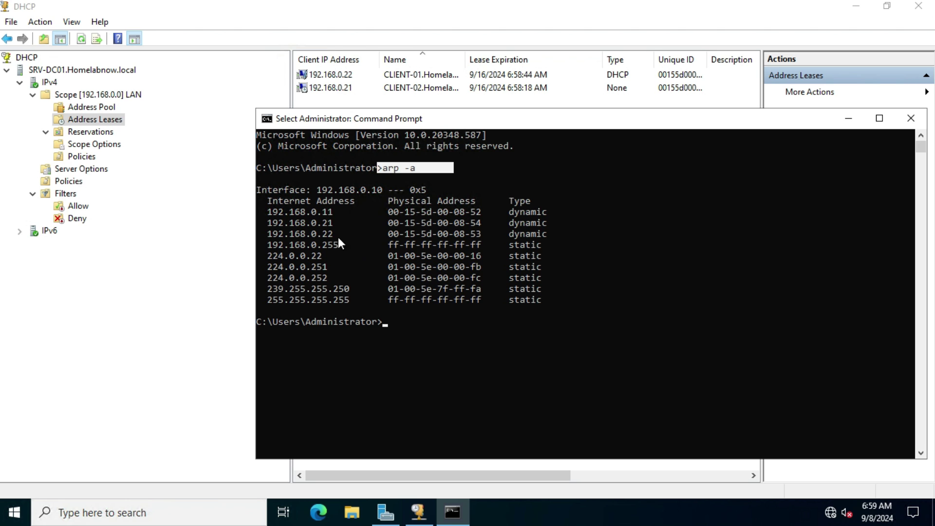
left_click_drag(264, 224, 297, 221)
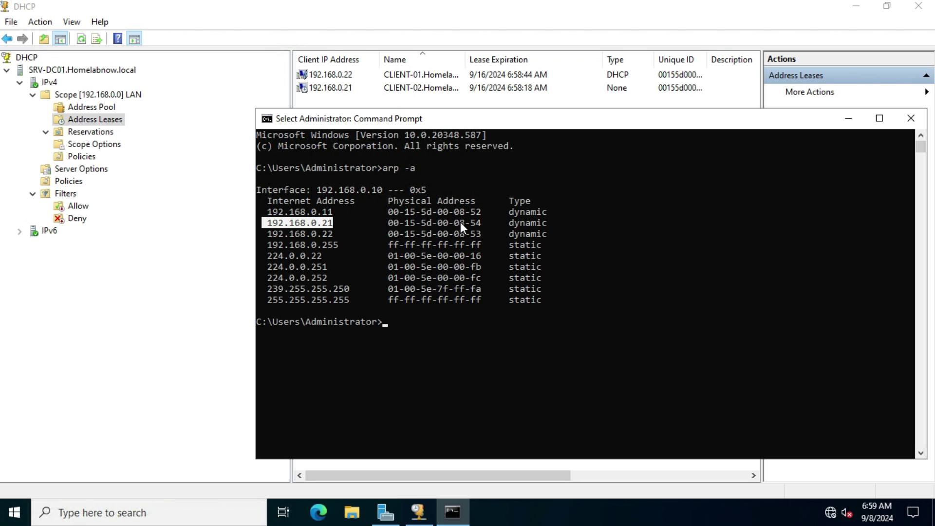
left_click(848, 119)
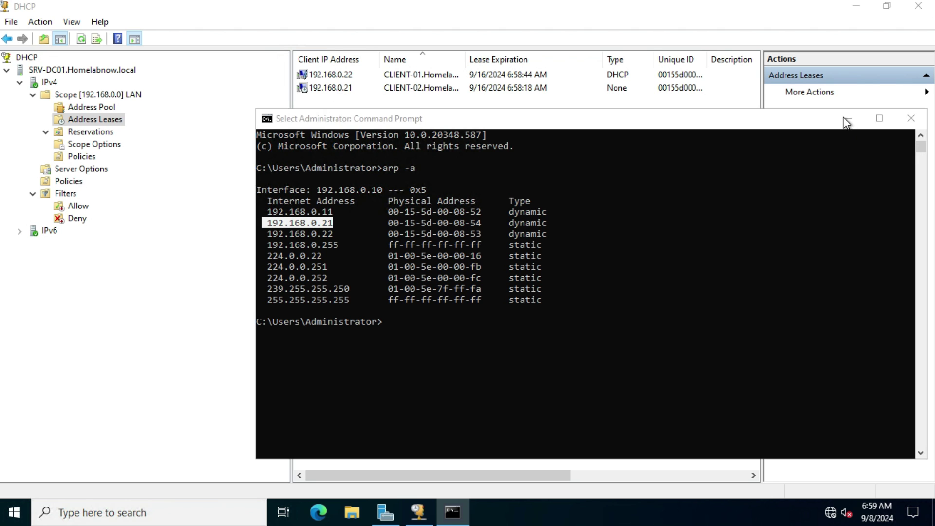
Step: Add the CLIENT-01 lease to the Allow filter and check its entry there, widening the MAC Address column
left_click(341, 90)
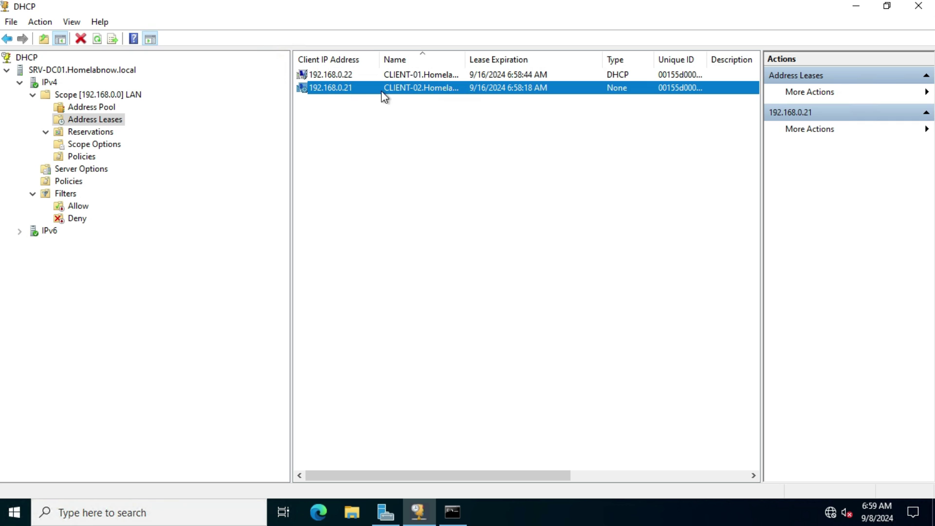
left_click(346, 75)
right_click(344, 73)
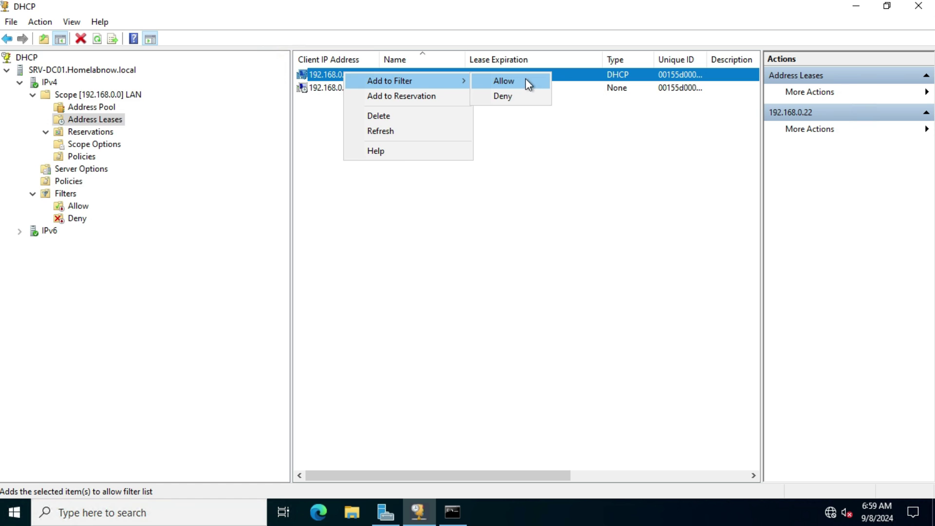
left_click(526, 78)
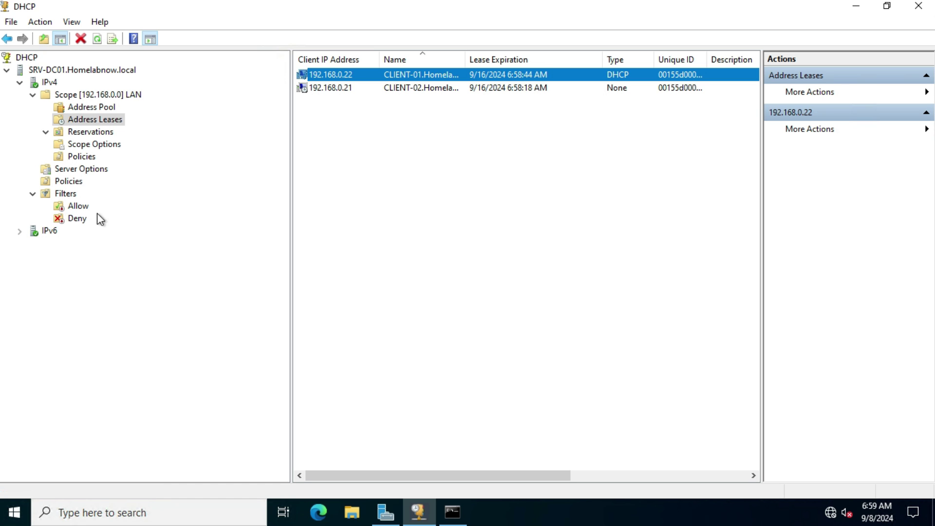
left_click(79, 208)
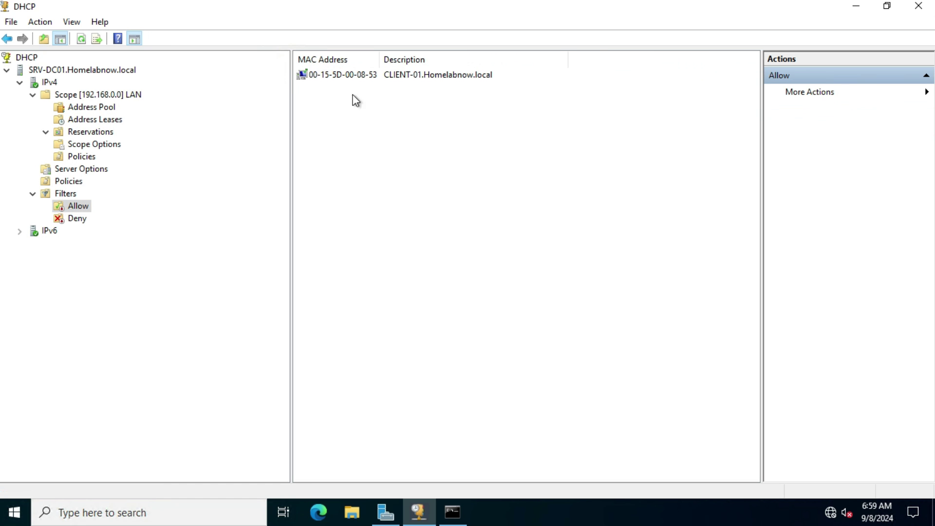
left_click_drag(380, 55, 405, 54)
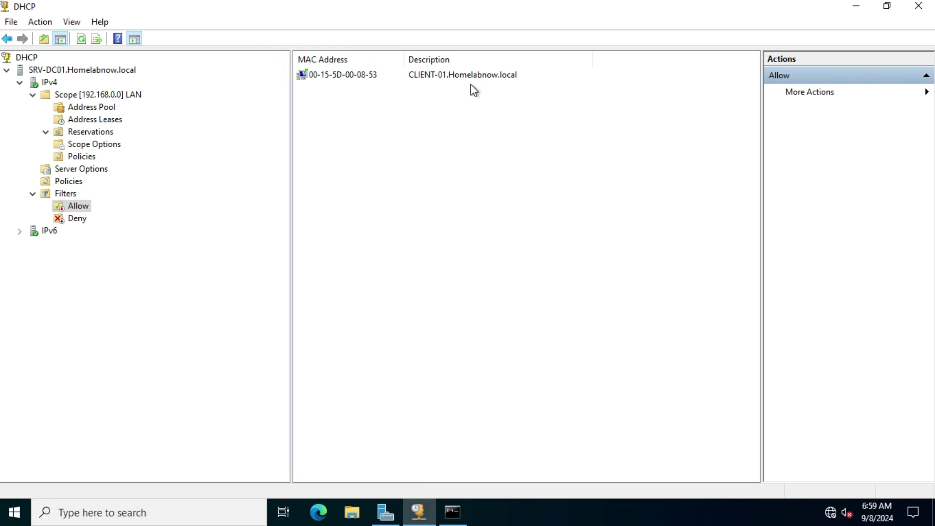
left_click(470, 75)
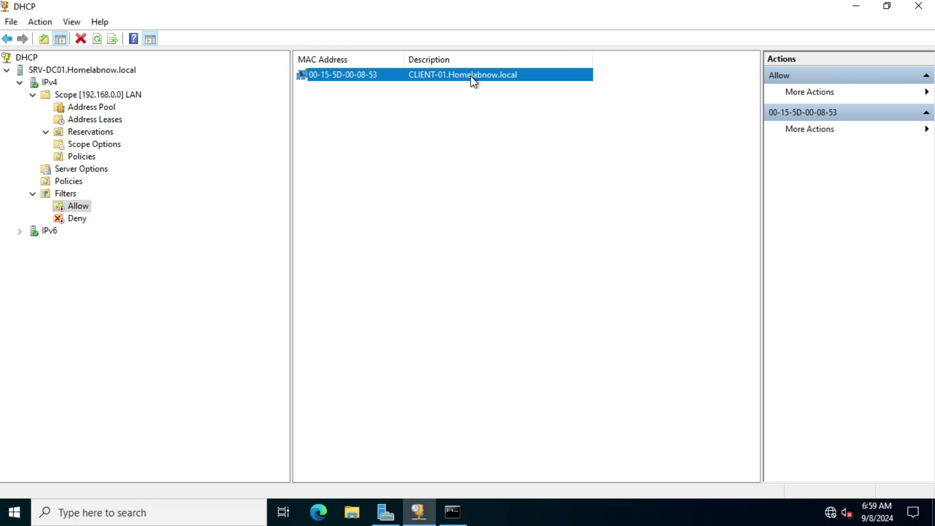
Step: Enable the IPv4 Allow filter and select the CLIENT-01 entry in its list
right_click(74, 205)
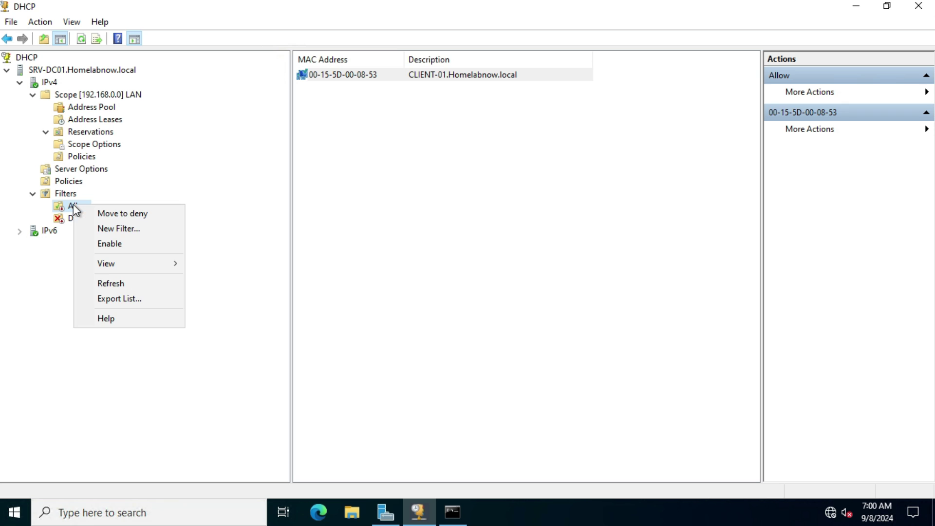
left_click(134, 244)
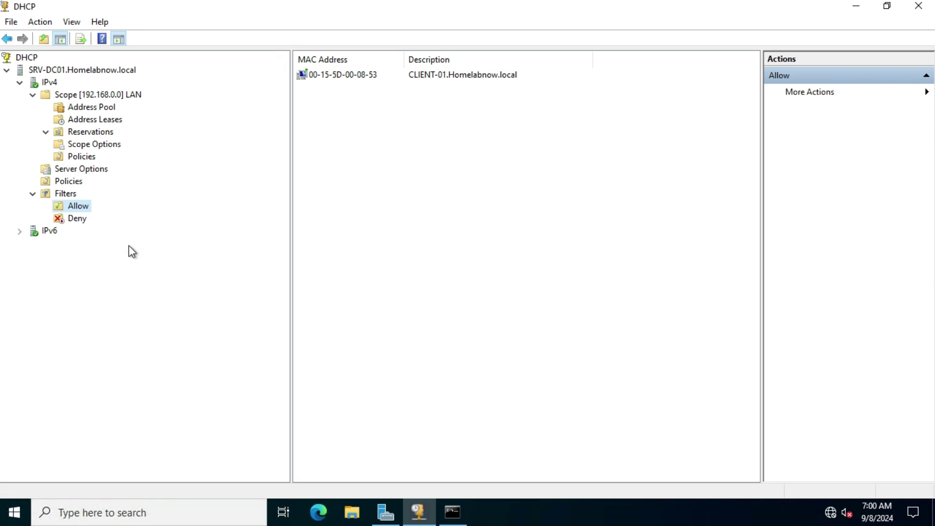
left_click(353, 77)
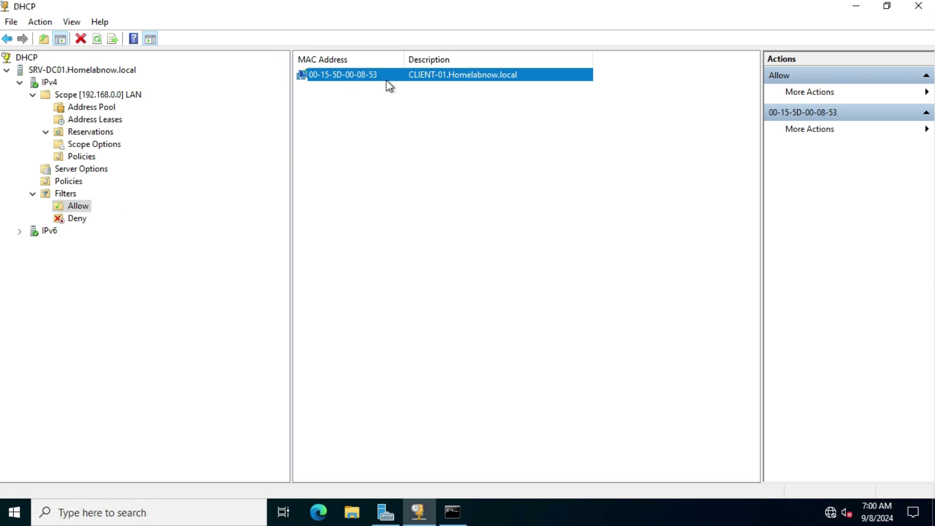
Step: Test the enabled Allow filter by releasing and renewing the IP address in the Command Prompt on CLIENT-01
left_click(453, 513)
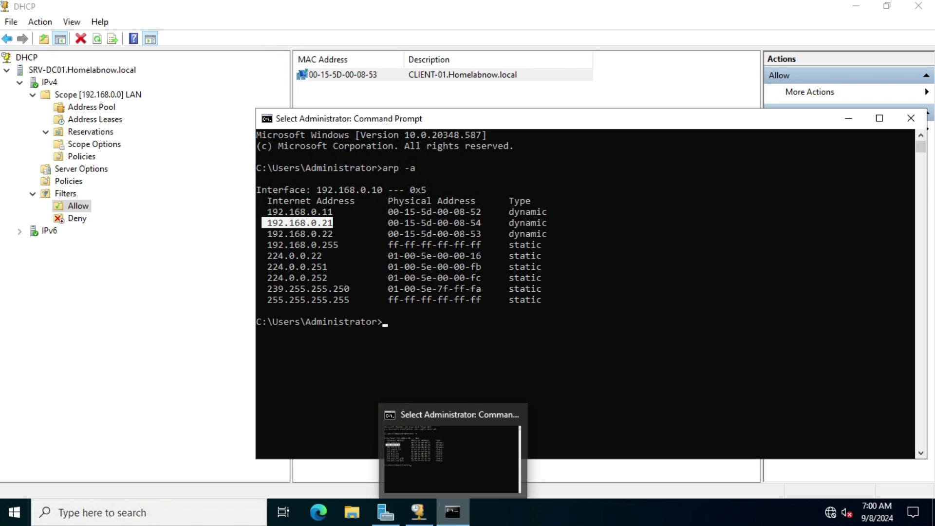
left_click(609, 513)
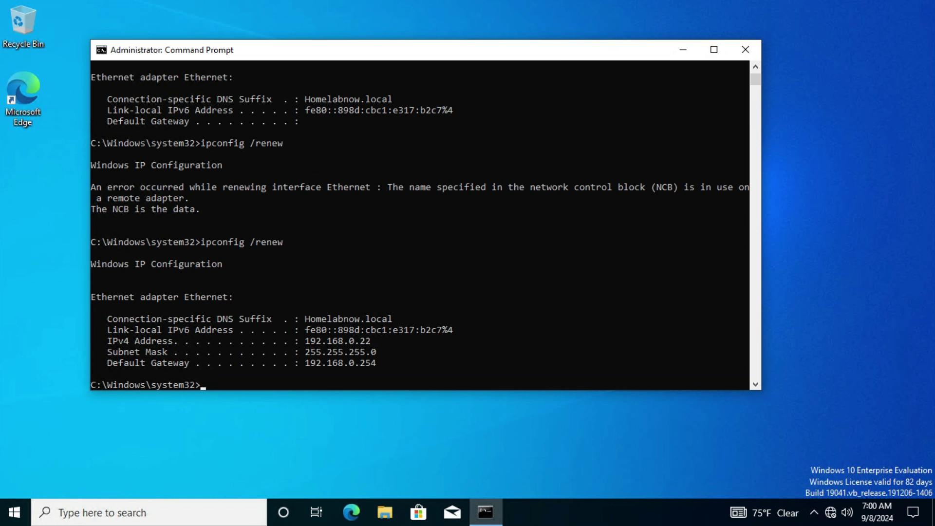
left_click(544, 312)
key("Escape")
key("Up")
key("Up")
key("Return")
key("Up")
key("Up")
key("Down")
key("Return")
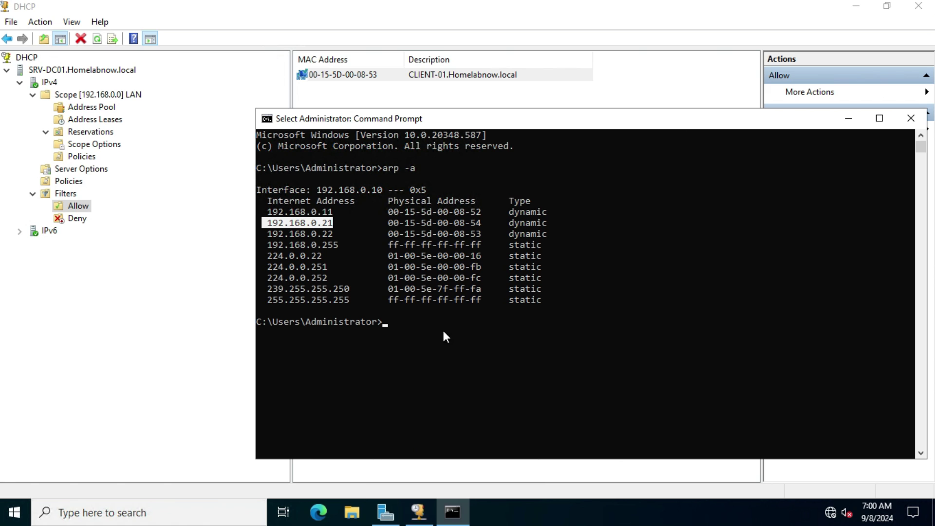
Step: Back in the DHCP console, review the CLIENT-01 entry in the Allow list and the LAN scope's address leases
left_click(193, 289)
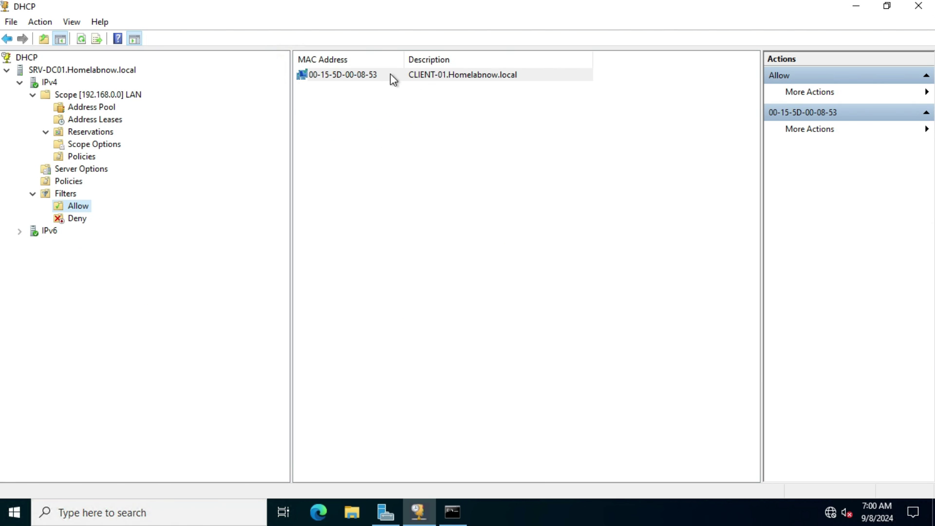
left_click(382, 148)
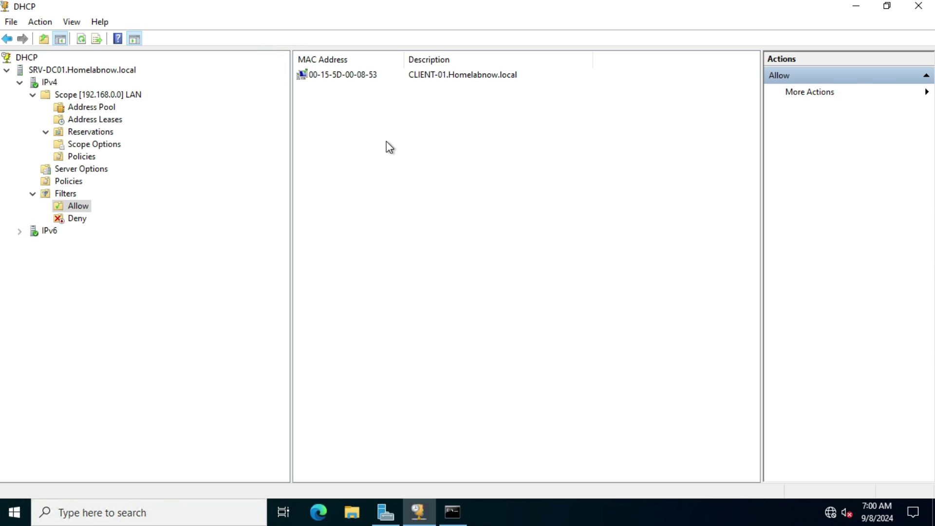
left_click(369, 75)
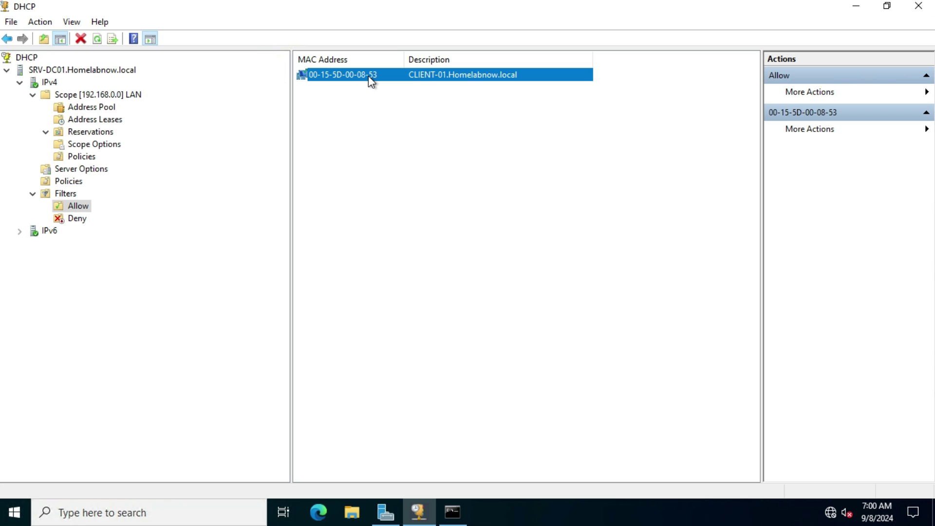
left_click(101, 119)
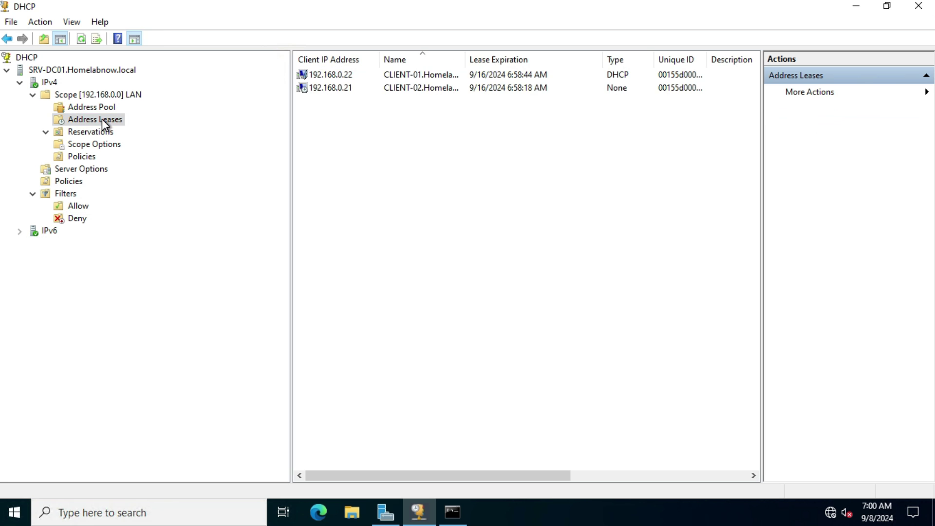
Step: Refresh the LAN scope's address leases and add the CLIENT-02 lease to the Deny filter
left_click(356, 90)
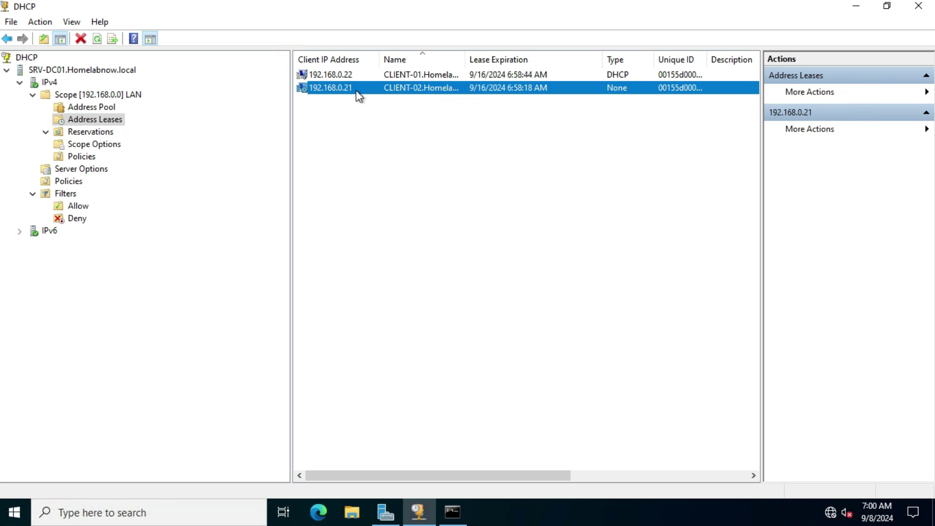
right_click(455, 186)
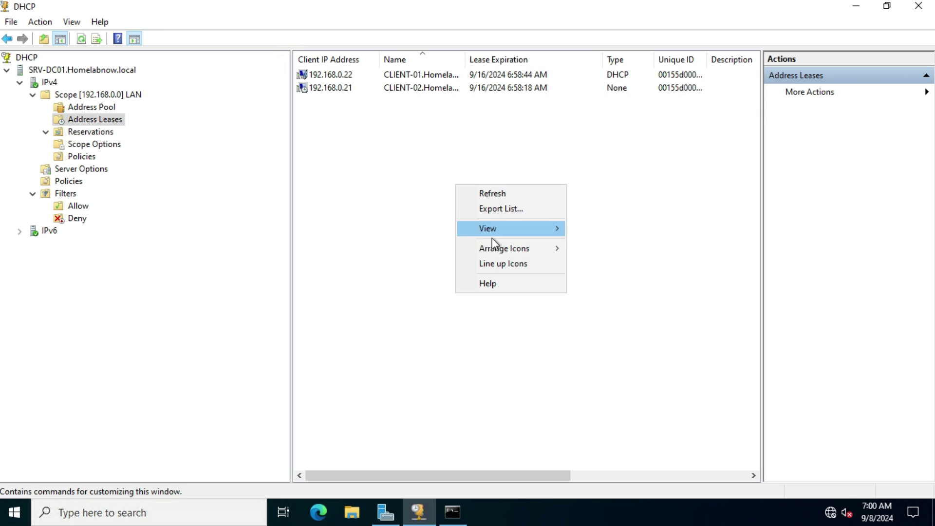
left_click(506, 195)
left_click(349, 74)
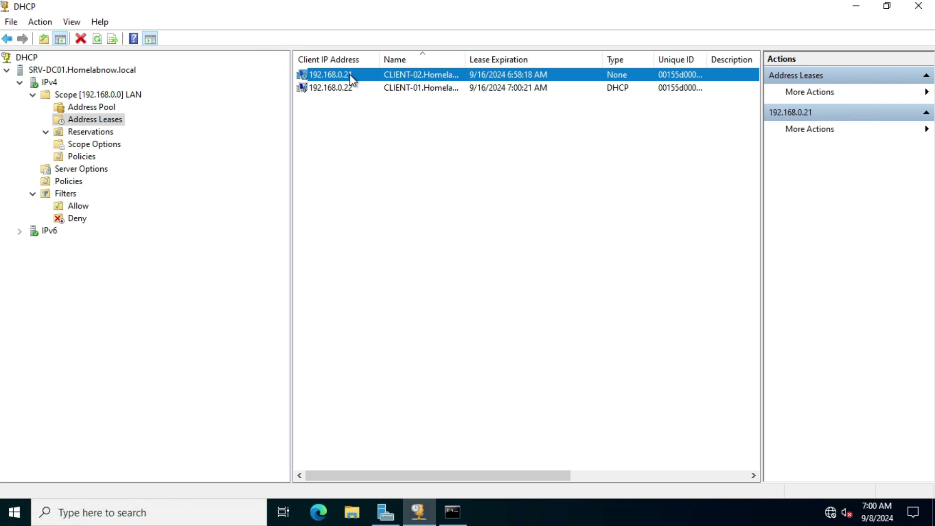
right_click(351, 74)
mouse_move(411, 86)
left_click(530, 100)
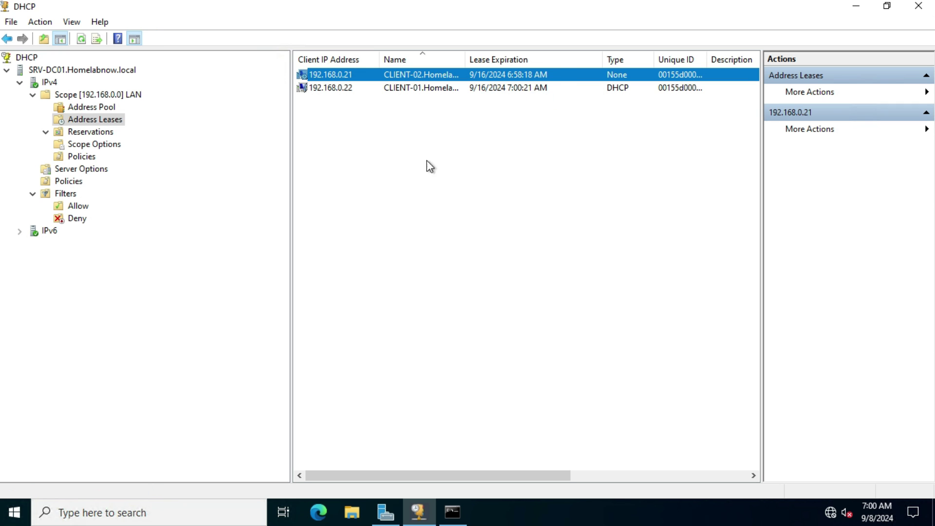
Step: Check the CLIENT-02 entry in the IPv4 Deny list and enable the Deny filter
left_click(77, 220)
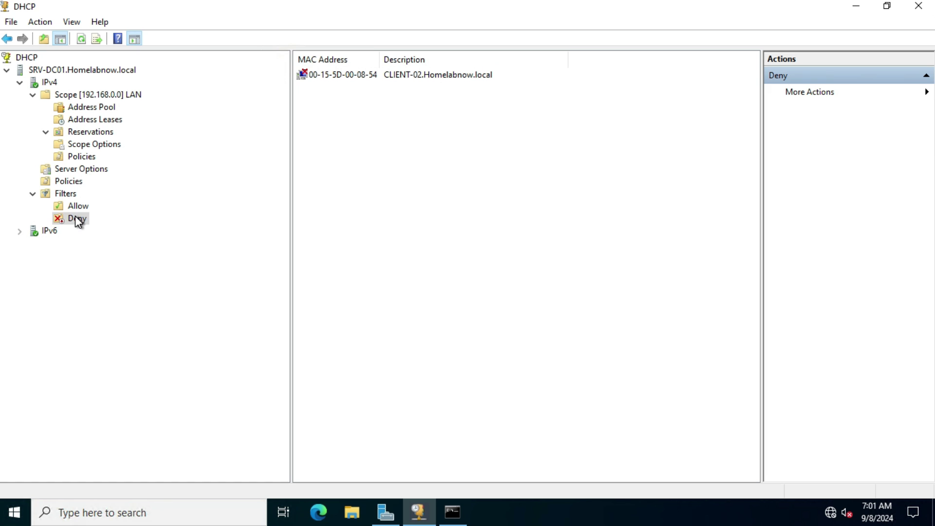
right_click(77, 219)
left_click(120, 241)
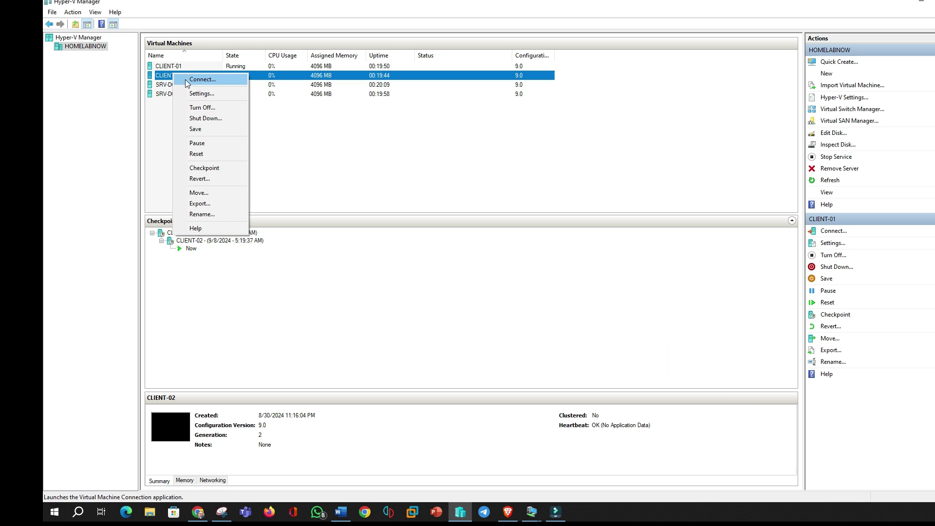
Step: Connect to the CLIENT-02 virtual machine from Hyper-V Manager and sign in with the account password
left_click(188, 81)
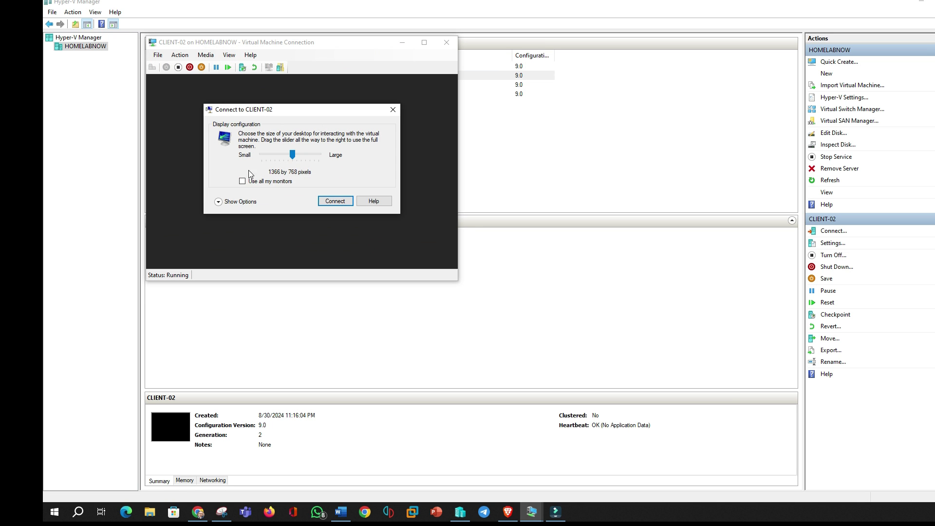
left_click(335, 201)
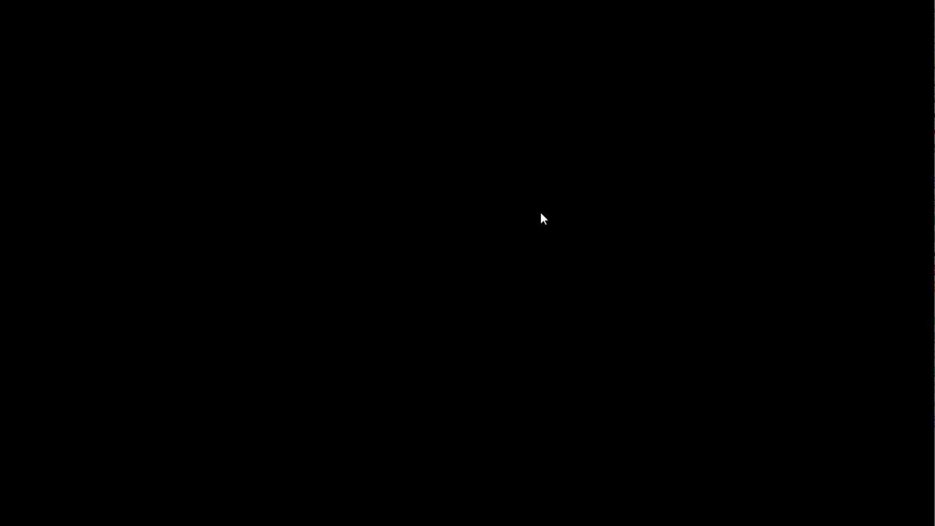
type("*********")
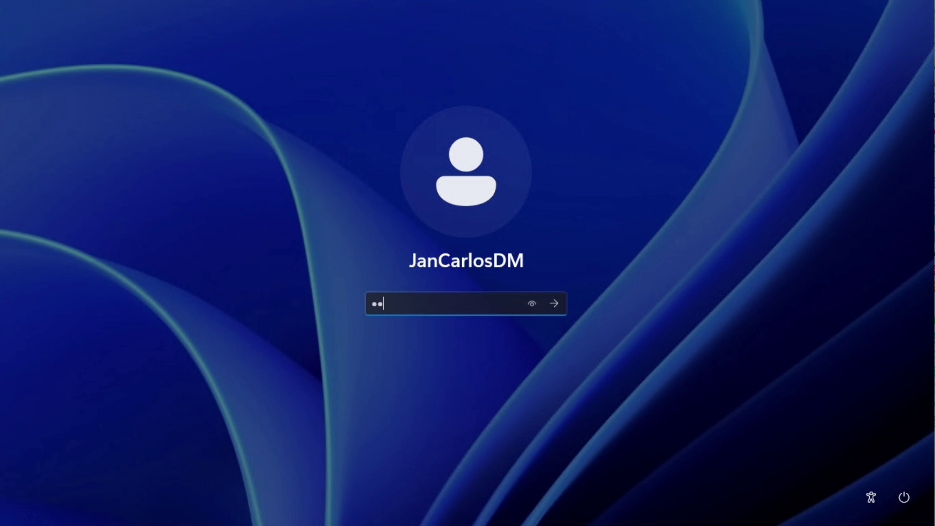
key("Return")
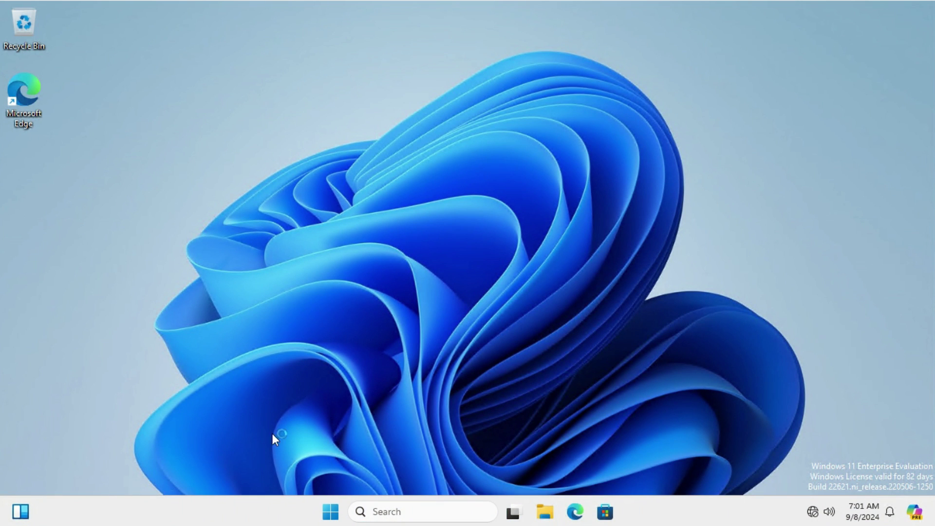
Step: Search for cmd on CLIENT-02 and open the Command Prompt as administrator
left_click(411, 511)
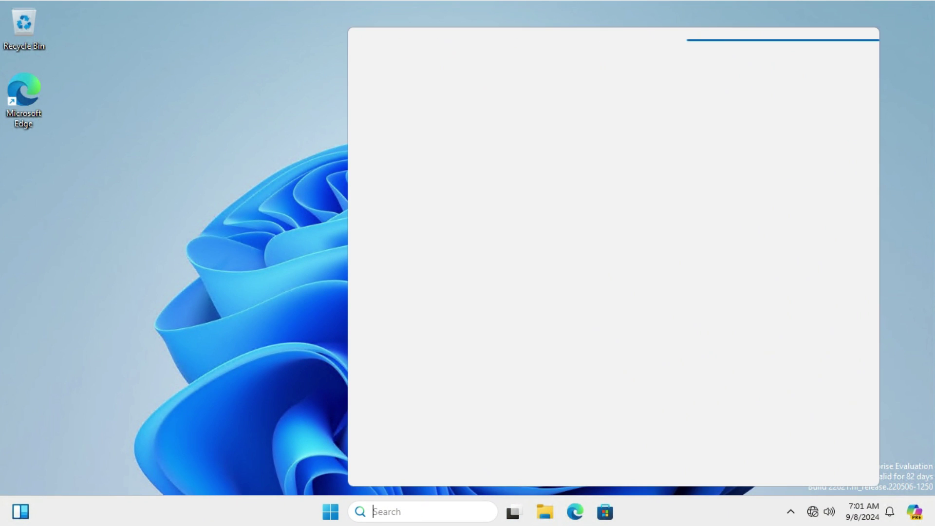
type("cmd")
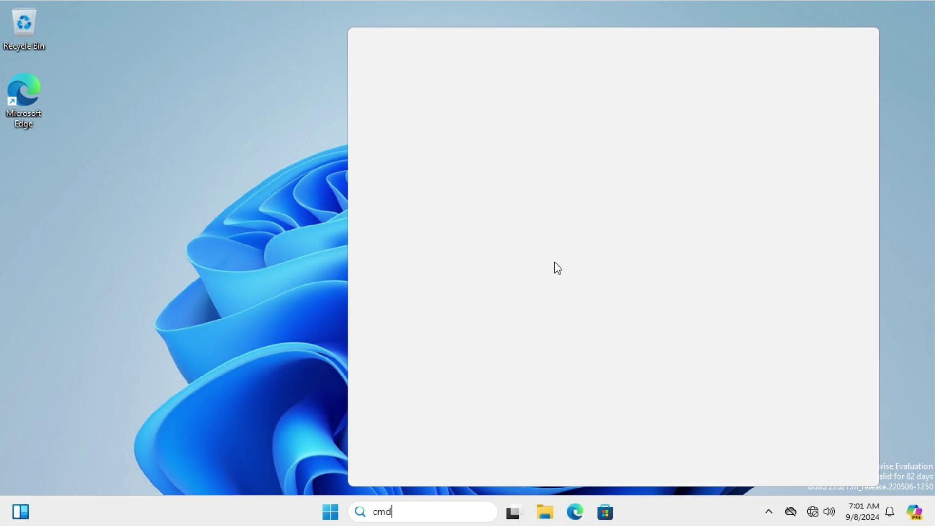
right_click(456, 125)
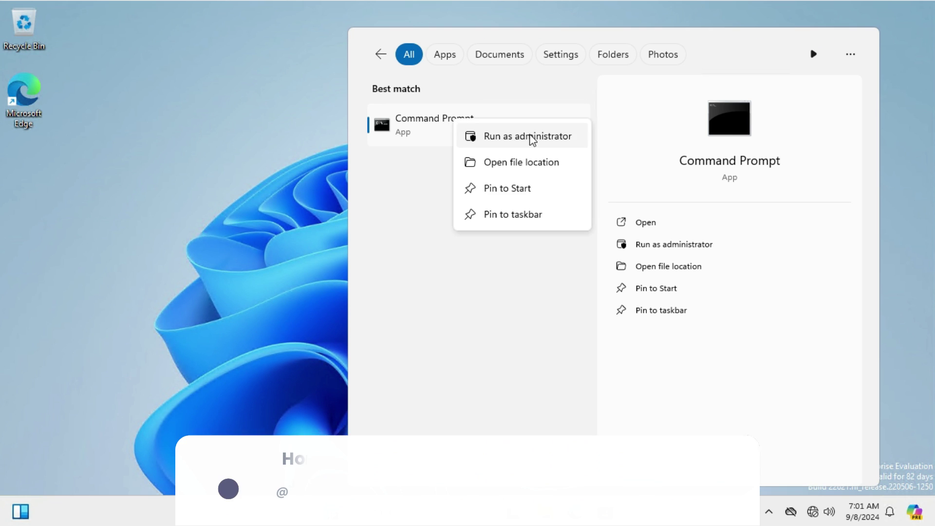
left_click(532, 139)
left_click(422, 366)
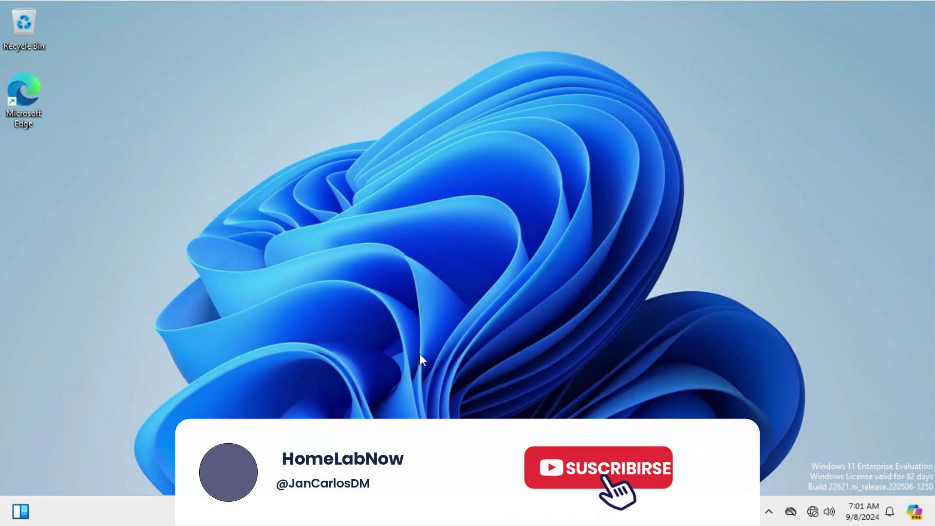
left_click(355, 172)
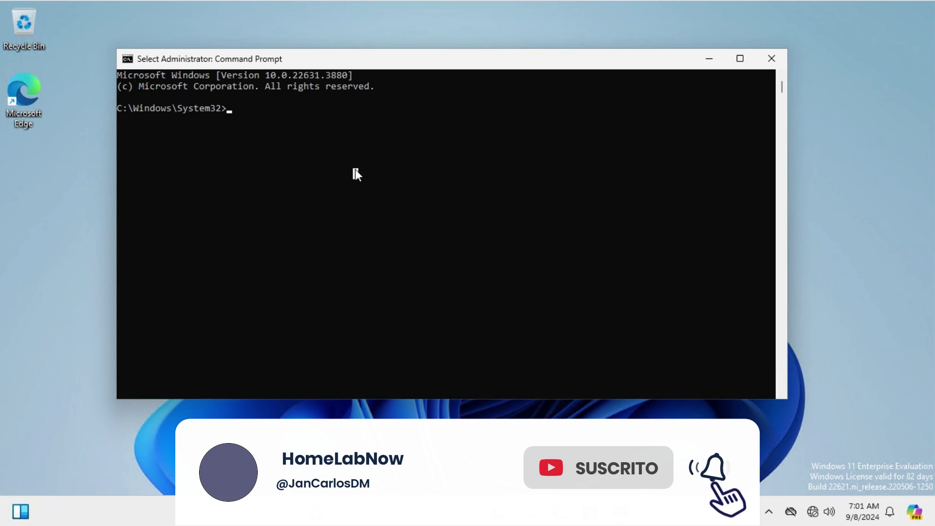
Step: Display CLIENT-02's IP configuration with ipconfig and release its address with ipconfig /release
type("ipconfig")
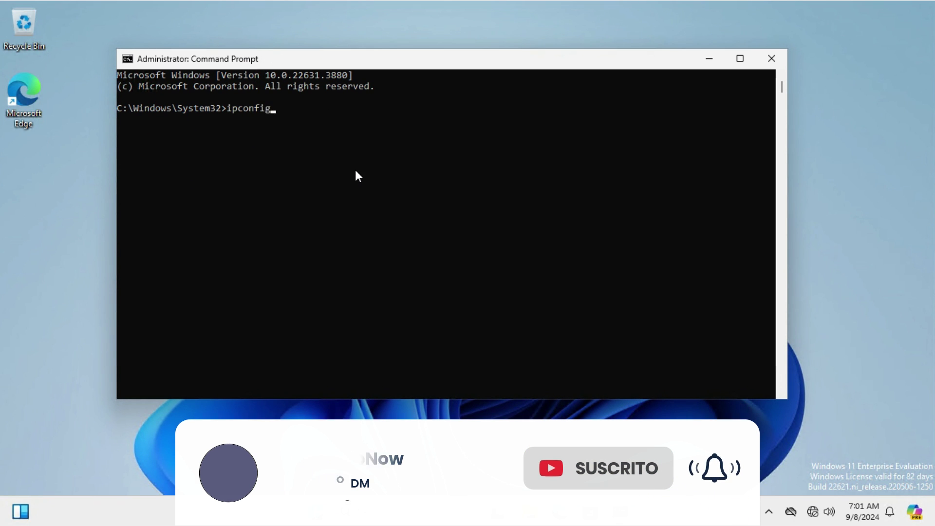
key("Return")
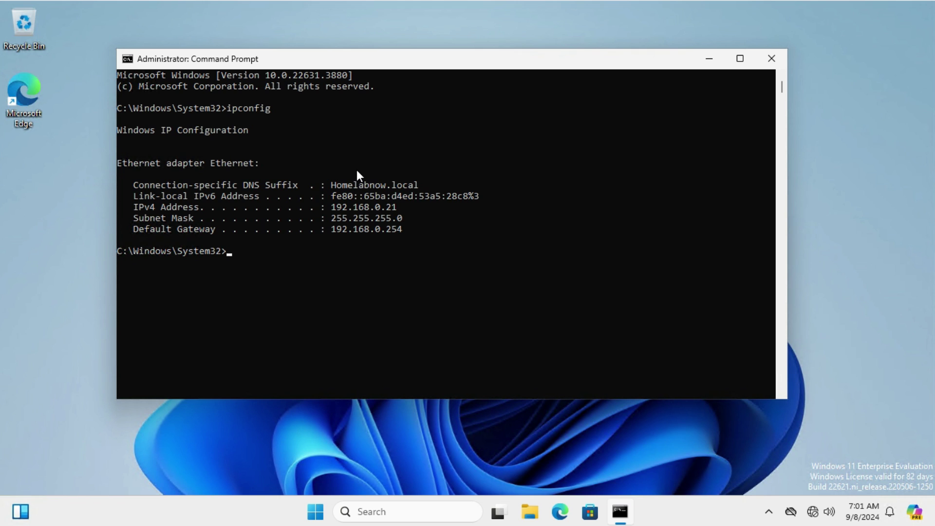
key("Up")
type("/release")
key("Return")
Step: Request a new address for CLIENT-02 with ipconfig /renew
key("Up")
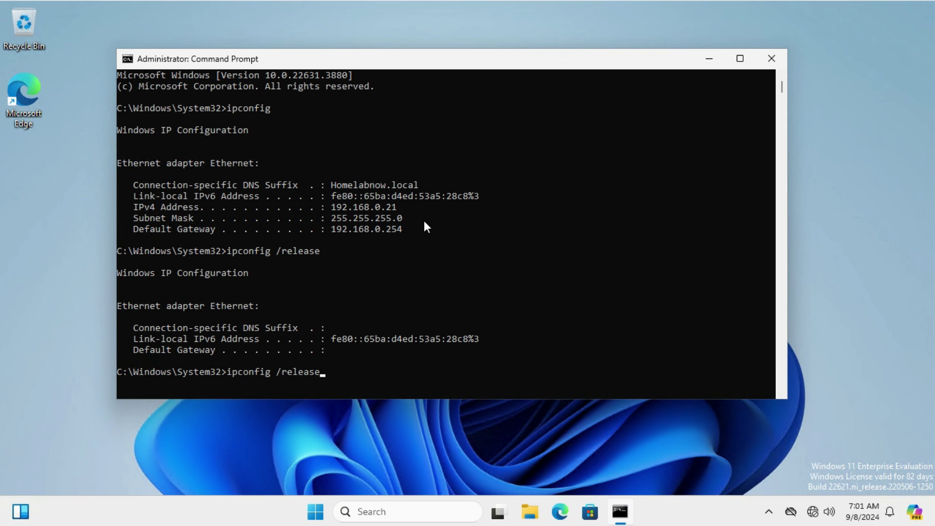
key("BackSpace")
key("BackSpace")
key("BackSpace")
key("BackSpace")
key("BackSpace")
type("new")
key("Return")
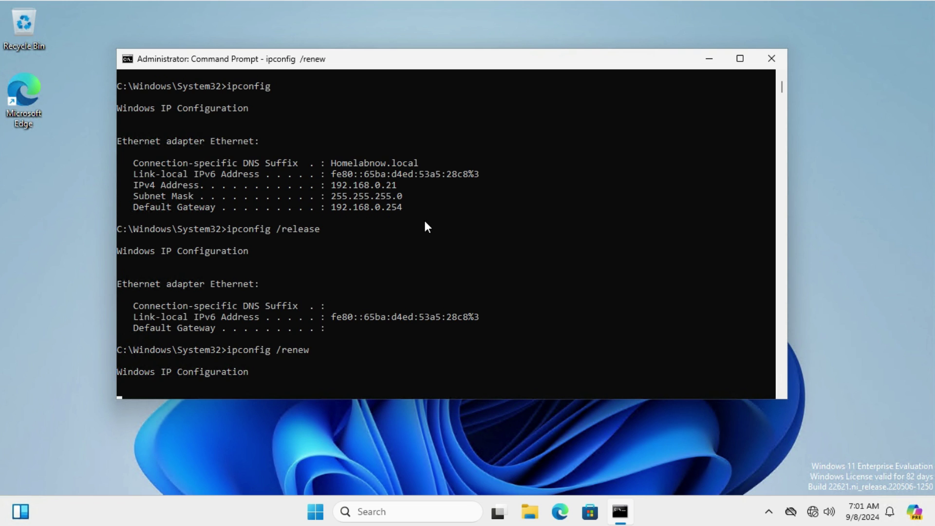
scroll(426, 227, "down", 4)
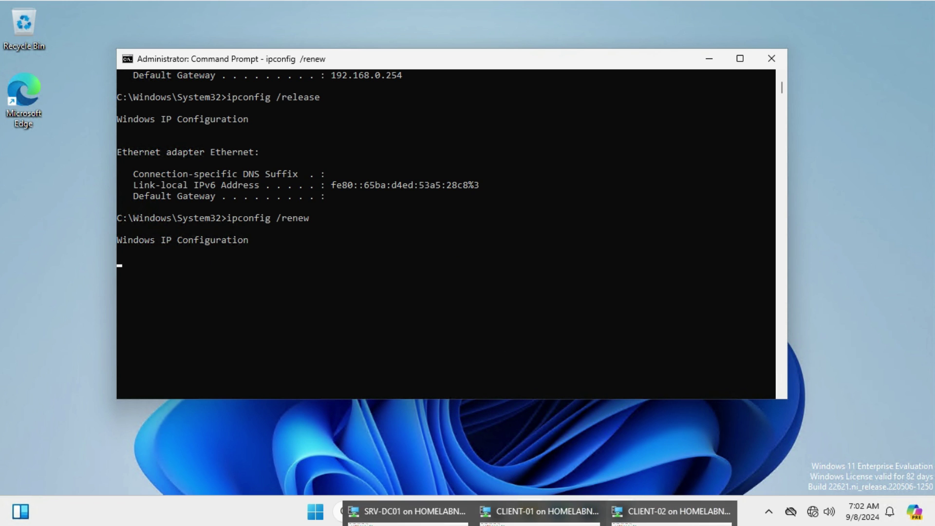
Step: Switch to the DHCP console on SRV-DC01, refresh the LAN address leases and select the CLIENT-01 lease
left_click(390, 513)
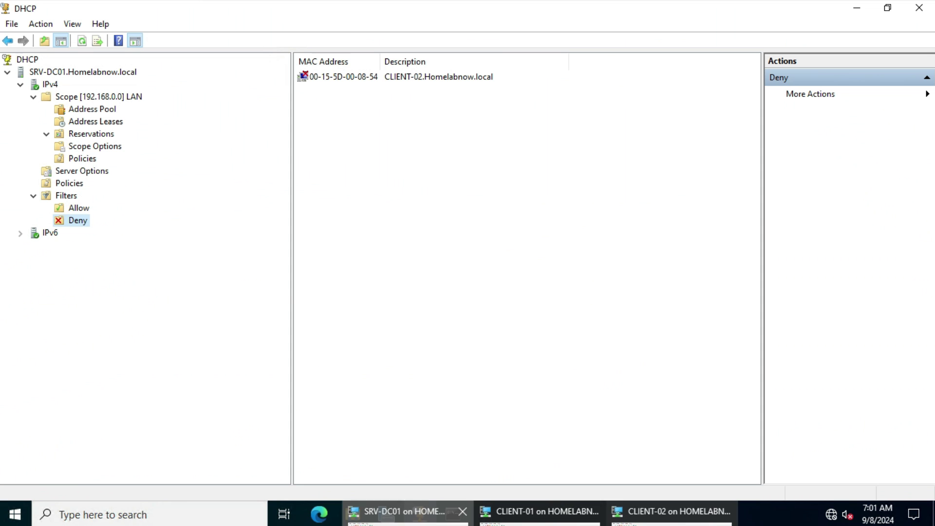
left_click(103, 122)
right_click(440, 176)
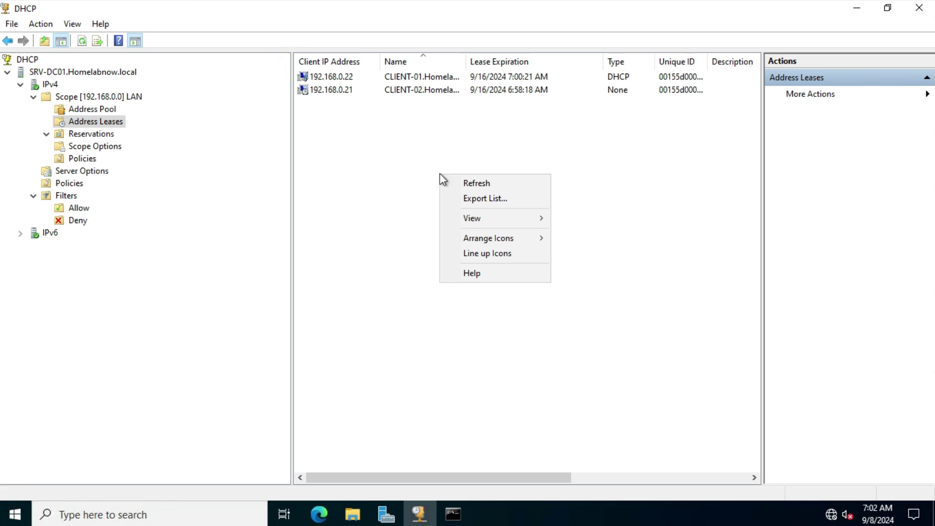
left_click(482, 181)
left_click(400, 78)
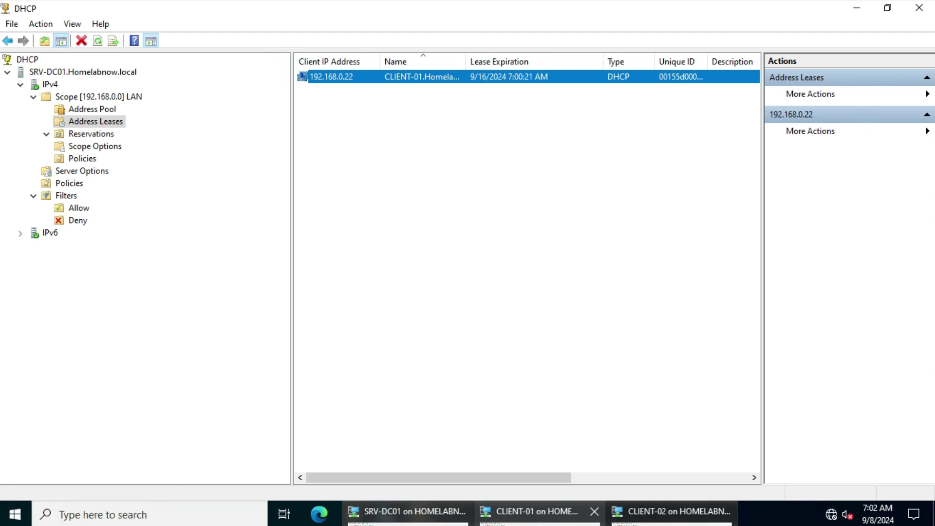
Step: Check the renewal's progress on CLIENT-02, then return to SRV-DC01 and review the Deny filter list
left_click(669, 512)
left_click(438, 284)
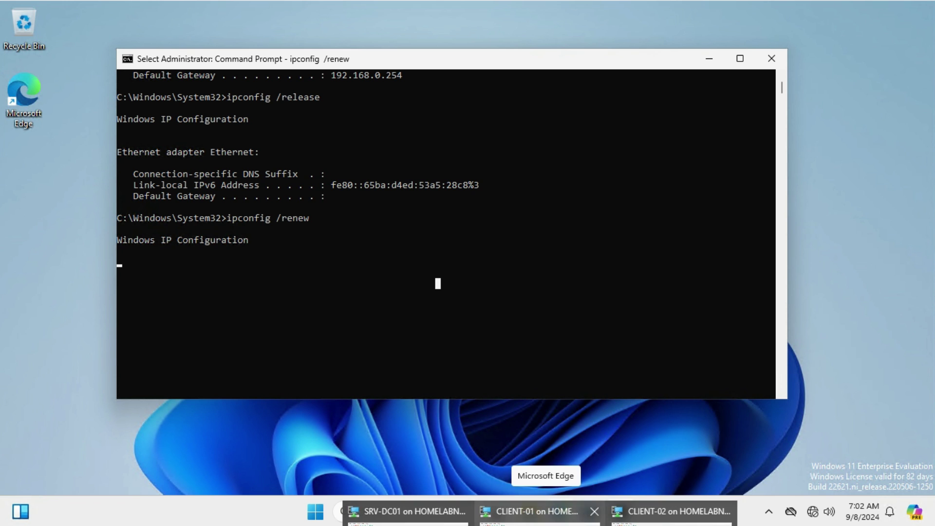
left_click(383, 512)
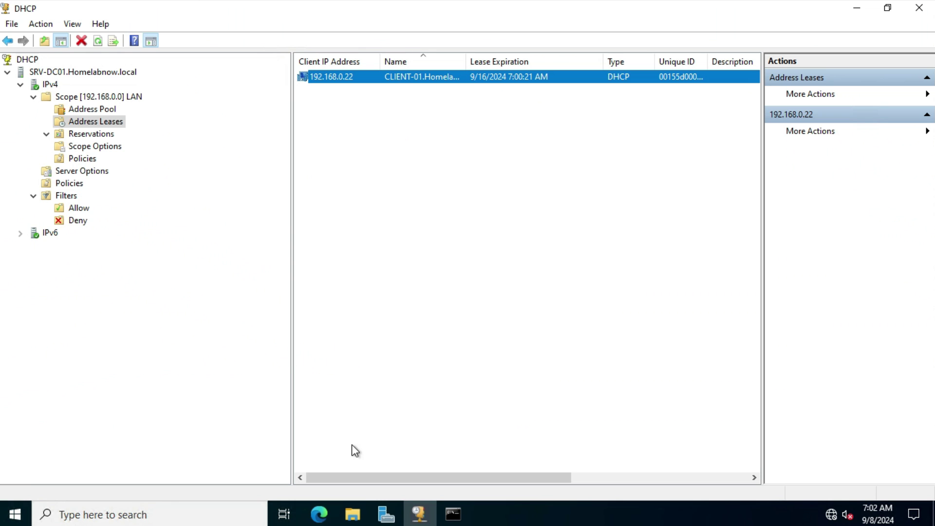
left_click(78, 222)
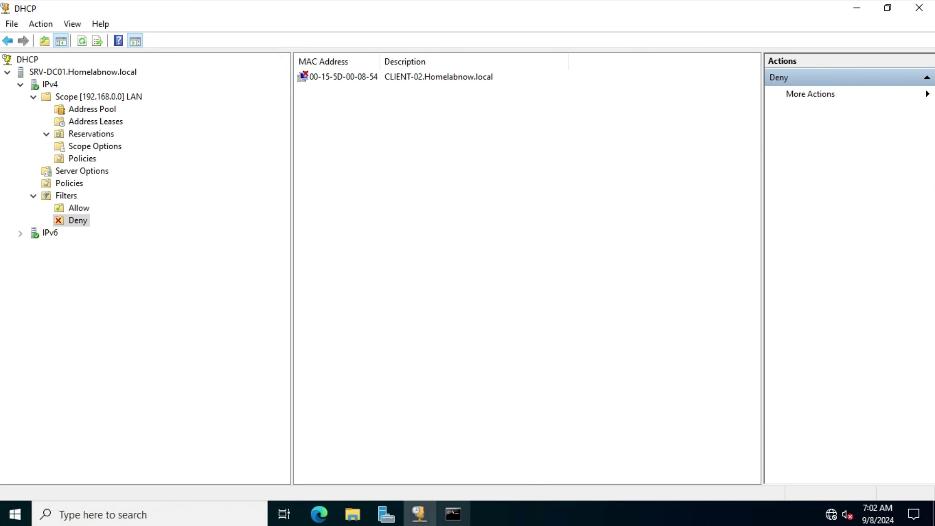
mouse_move(453, 514)
left_click(453, 460)
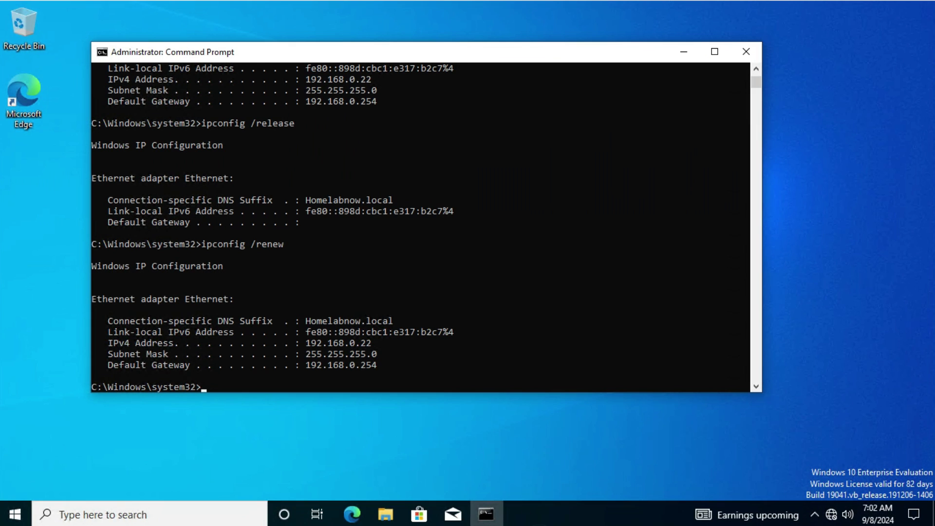
Step: Switch back to CLIENT-02, abort the pending renewal and run ipconfig /renew again
left_click(682, 511)
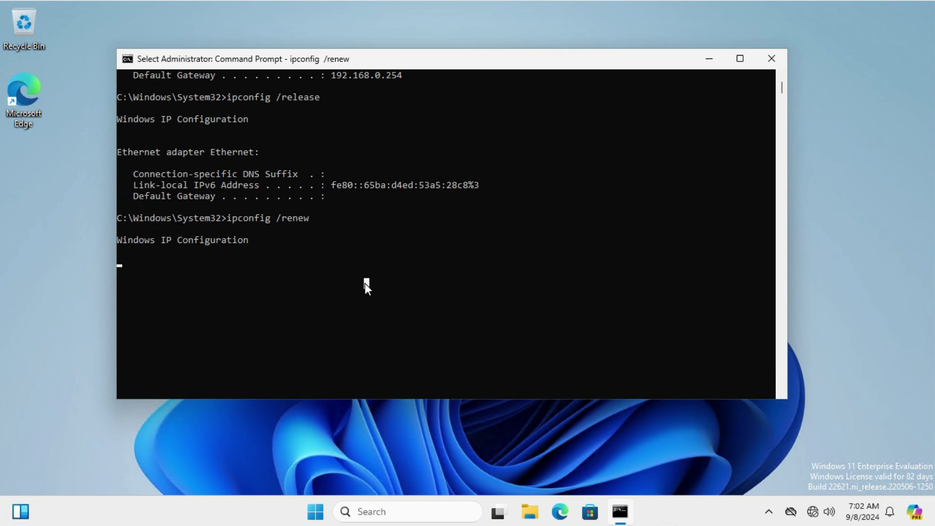
key("ctrl+c")
key("ctrl+c")
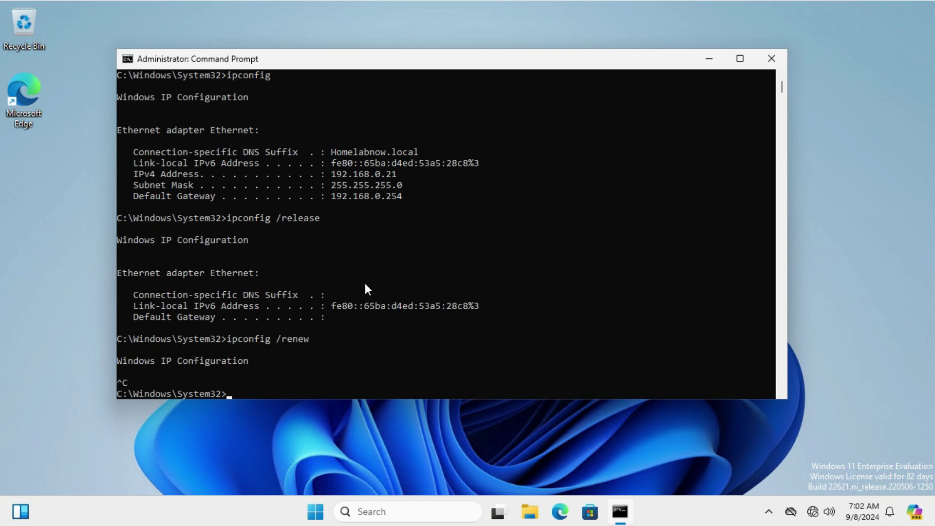
key("Up")
key("Return")
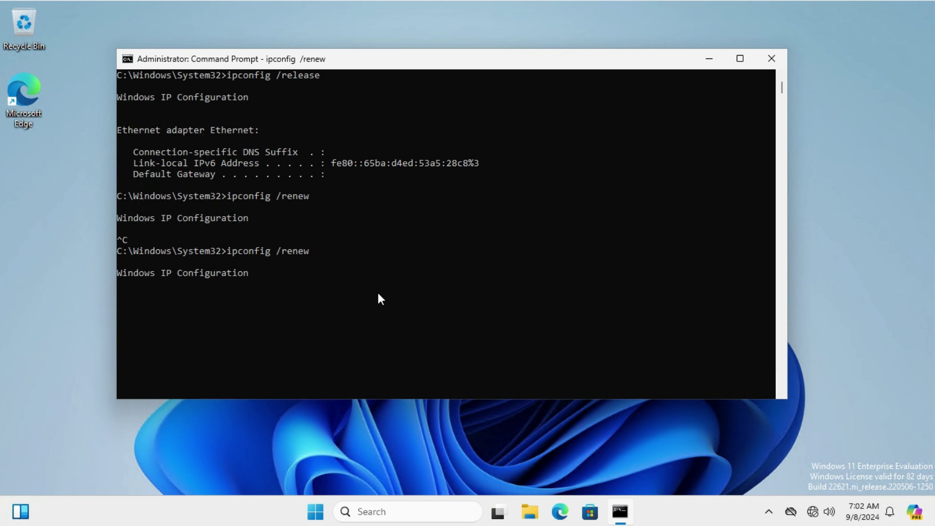
Step: Abort the repeated renewal, run ipconfig and highlight the autoconfiguration IPv4 address in the output
key("ctrl+c")
key("Up")
key("BackSpace")
key("BackSpace")
key("BackSpace")
key("BackSpace")
key("BackSpace")
key("BackSpace")
key("BackSpace")
key("Return")
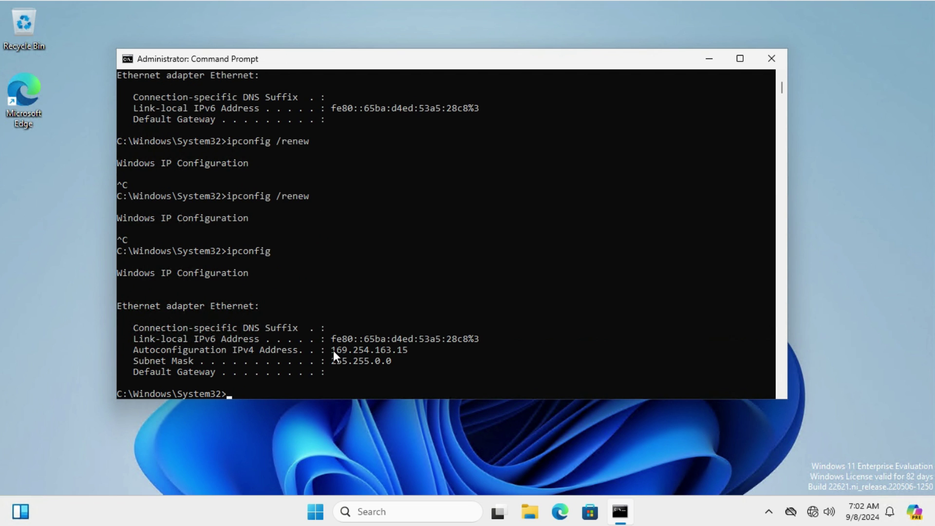
left_click_drag(333, 350, 379, 349)
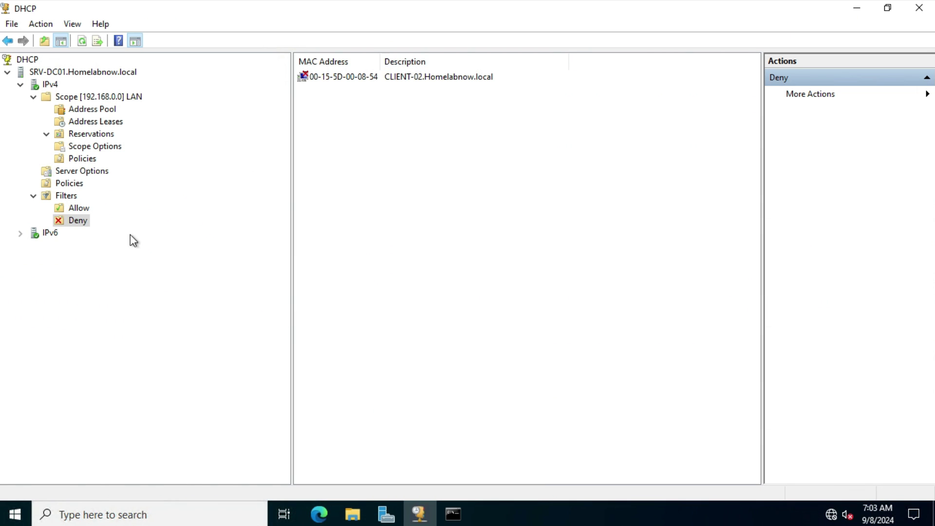
Step: Return to the DHCP console on SRV-DC01 and delete the CLIENT-02 entry from the Deny filter
left_click(82, 208)
left_click(79, 221)
left_click(349, 78)
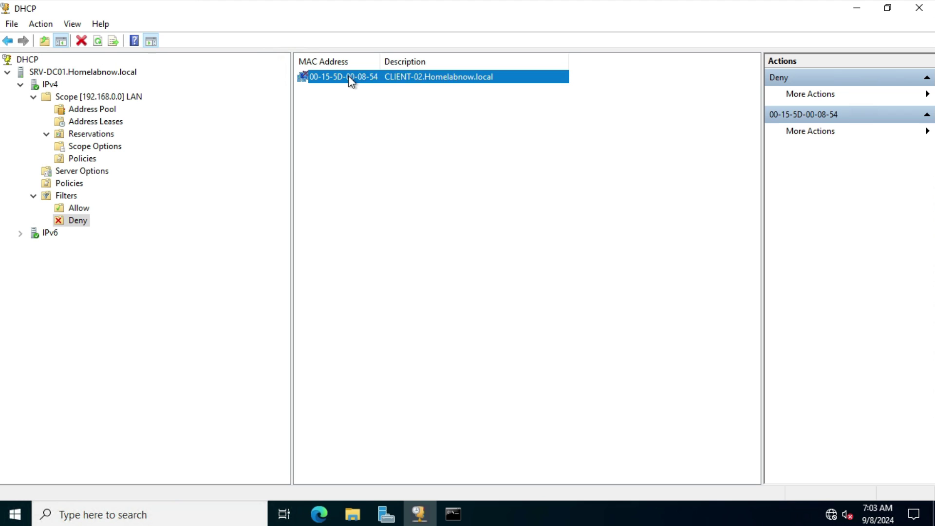
right_click(349, 77)
left_click(404, 121)
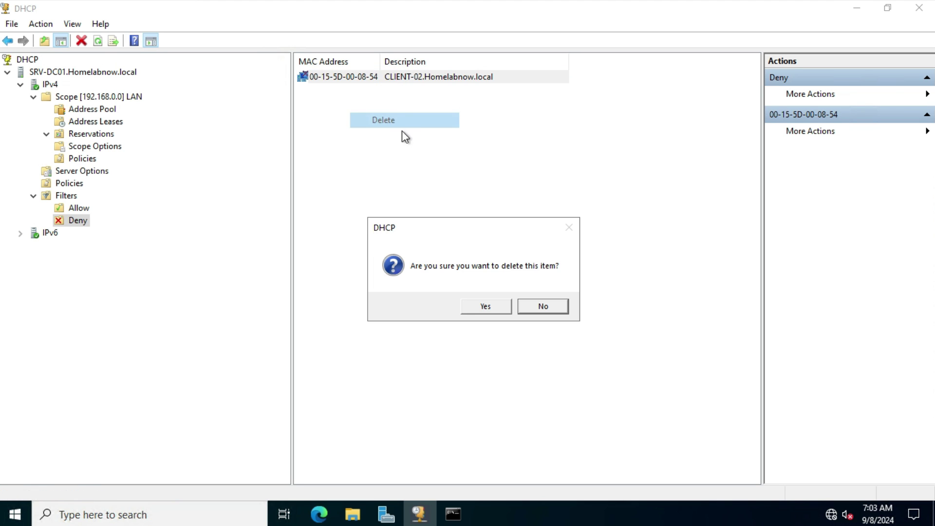
left_click(486, 307)
Step: Disable both the Deny filter and the Allow filter on the DHCP server
right_click(77, 220)
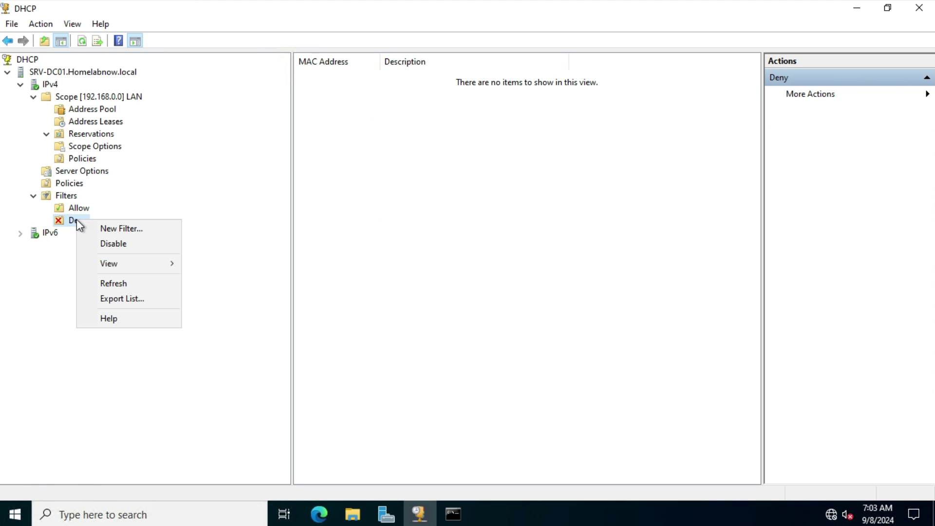
left_click(117, 243)
right_click(80, 211)
left_click(124, 233)
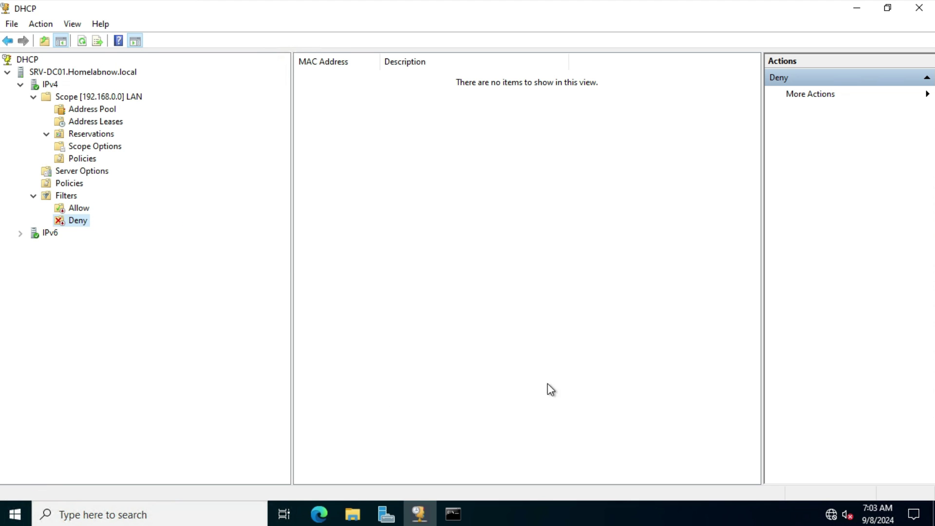
Step: Delete the CLIENT-01 entry from the Allow filter list and accept the deletion
left_click(80, 209)
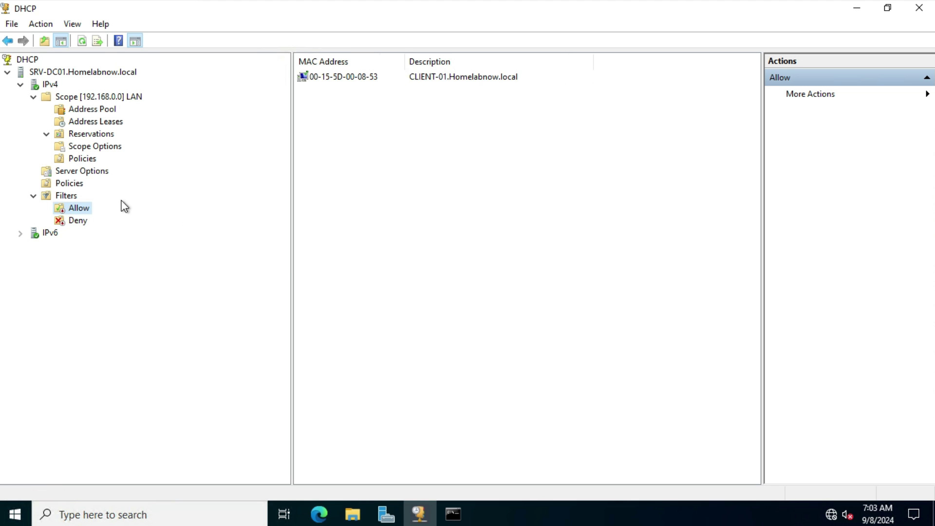
left_click(346, 77)
right_click(346, 77)
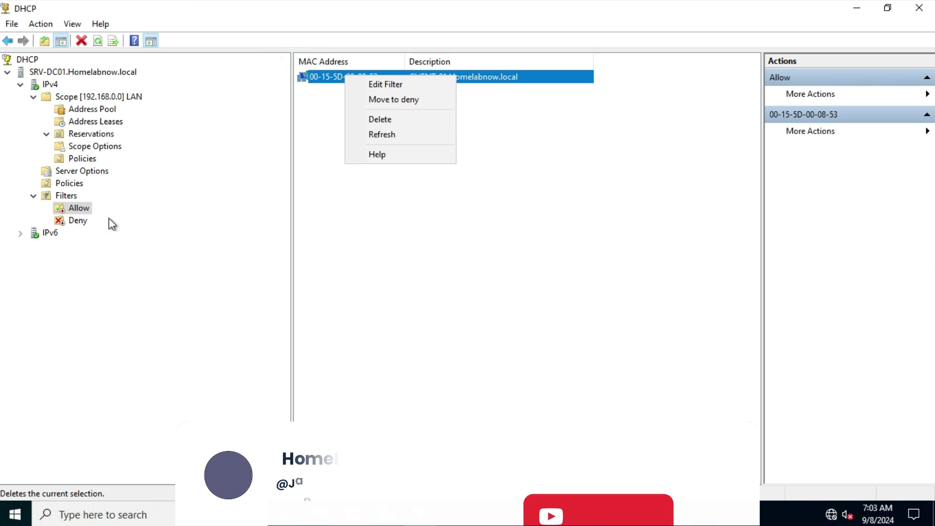
left_click(403, 122)
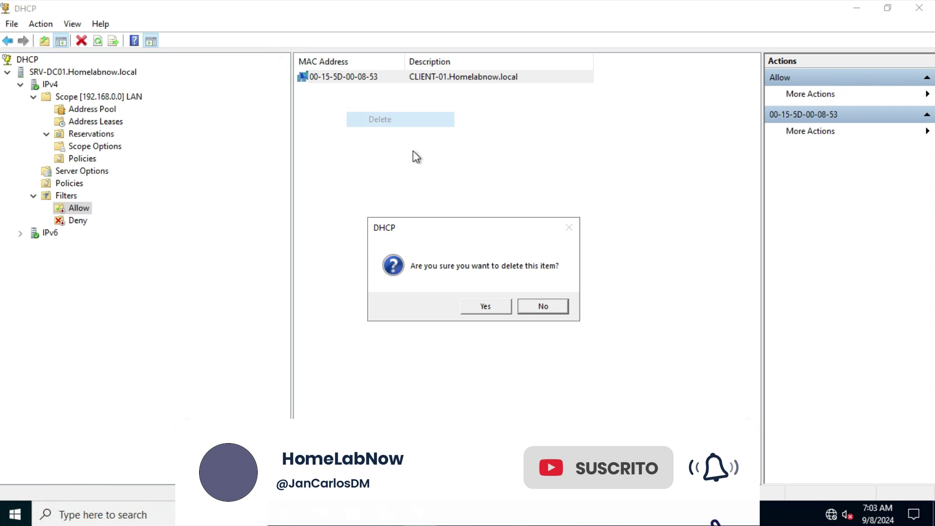
left_click(489, 304)
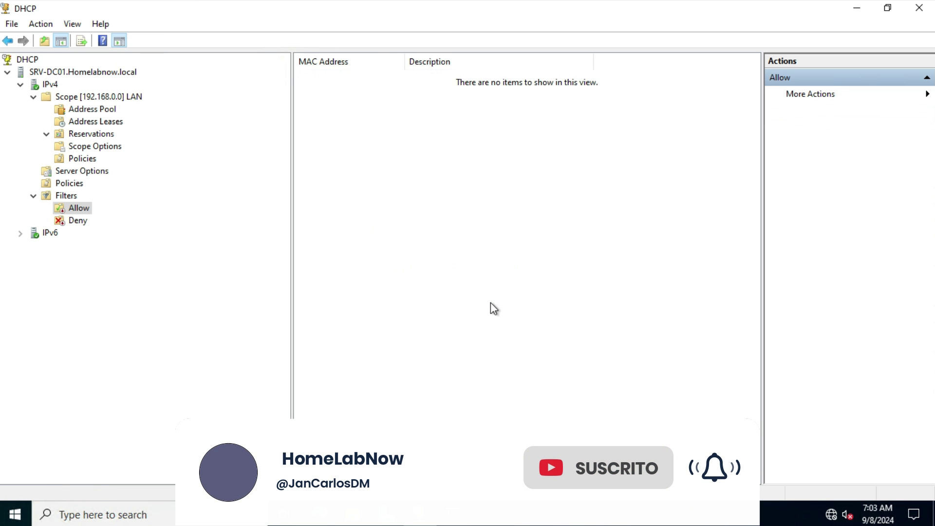
Step: Open the LAN scope's address leases and refresh the list
left_click(108, 124)
right_click(417, 180)
left_click(448, 183)
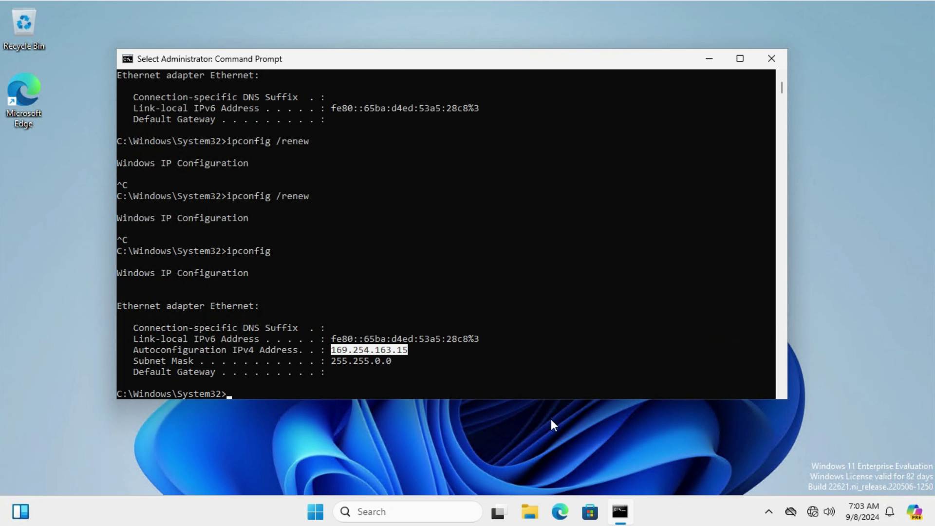
Step: Switch to CLIENT-02, run ipconfig /renew again and review the IPv4 configuration it returns
left_click(672, 513)
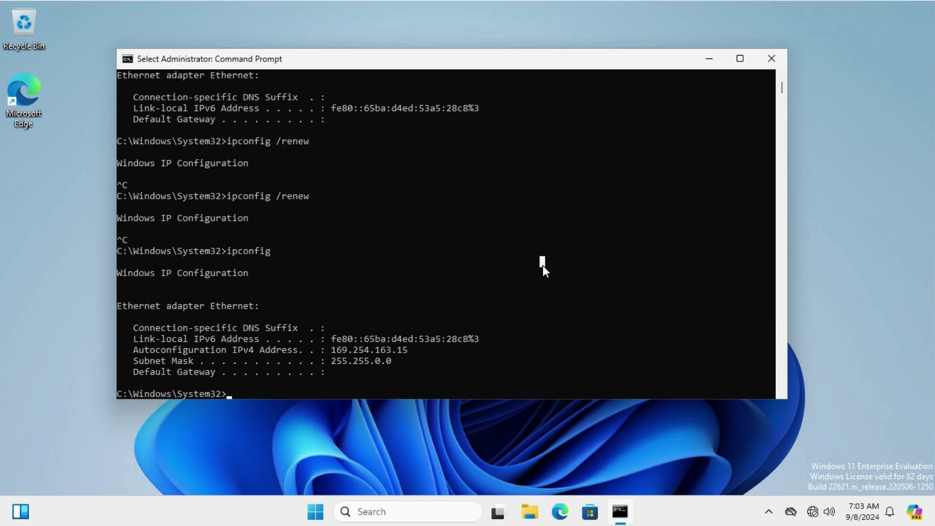
key("Up")
key("Up")
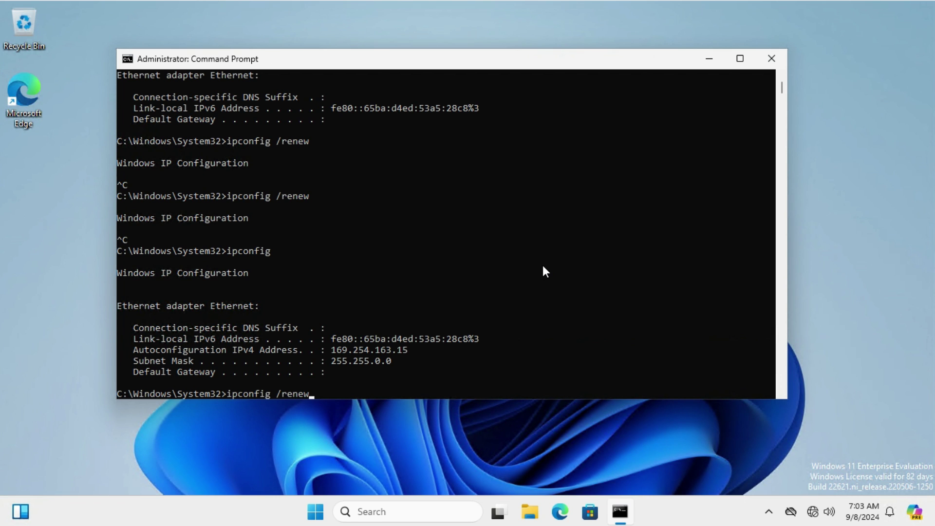
key("Return")
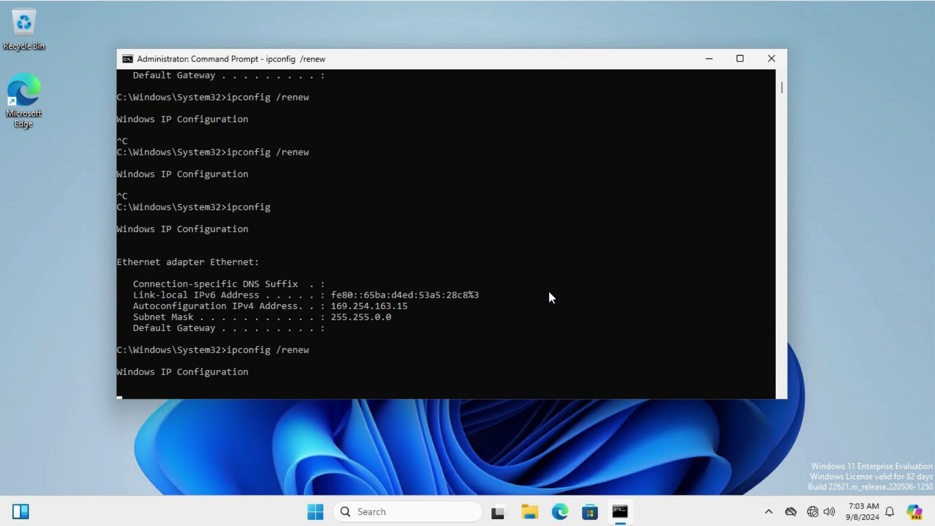
scroll(549, 291, "down", 2)
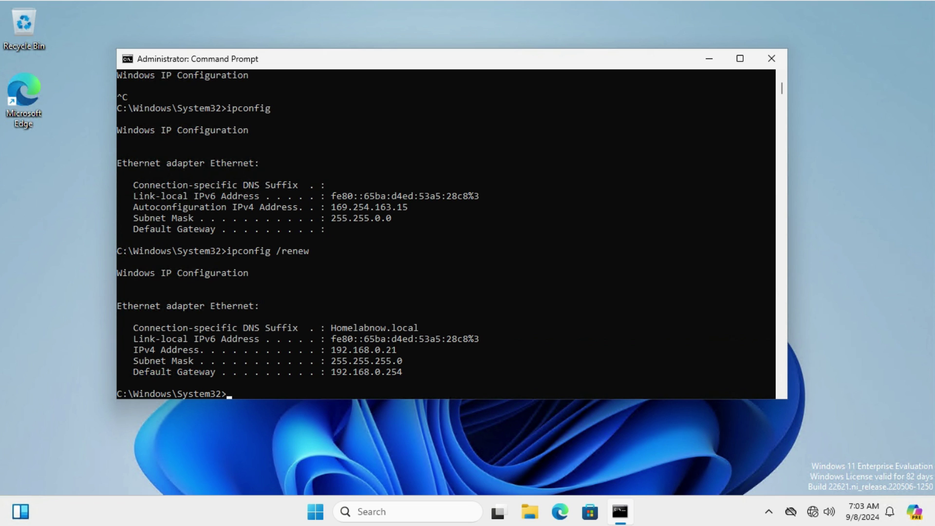
scroll(529, 288, "down", 1)
scroll(530, 288, "down", 1)
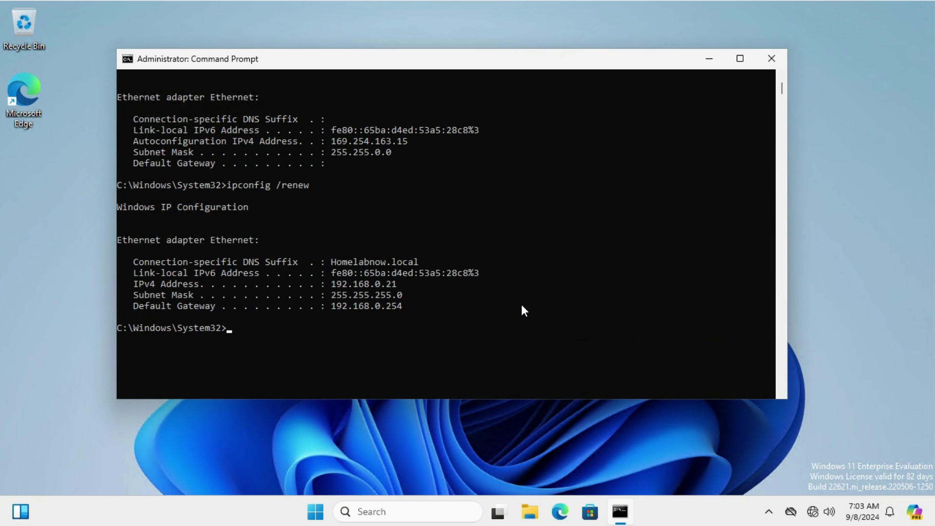
scroll(525, 301, "up", 1)
scroll(525, 301, "down", 1)
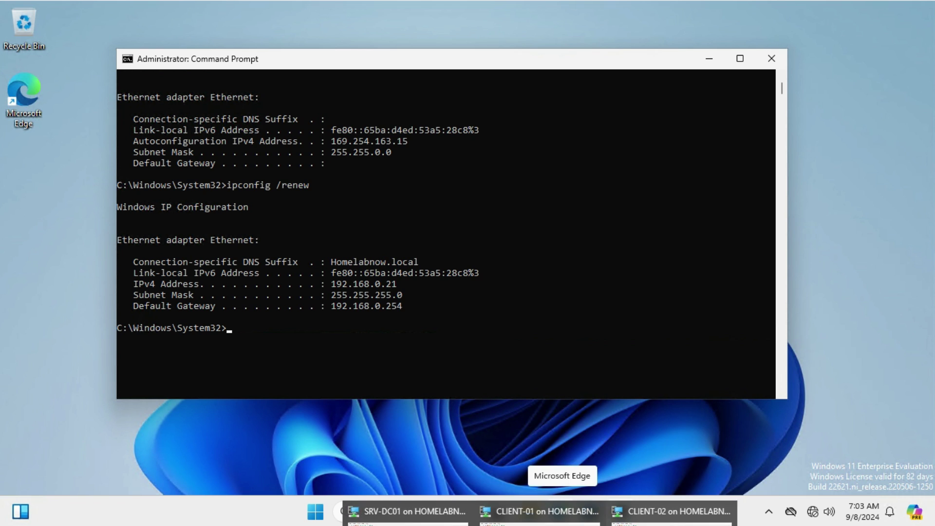
Step: Return to the DHCP console on SRV-DC01, refresh the address leases and select the CLIENT-02 lease
left_click(404, 512)
right_click(416, 151)
left_click(477, 162)
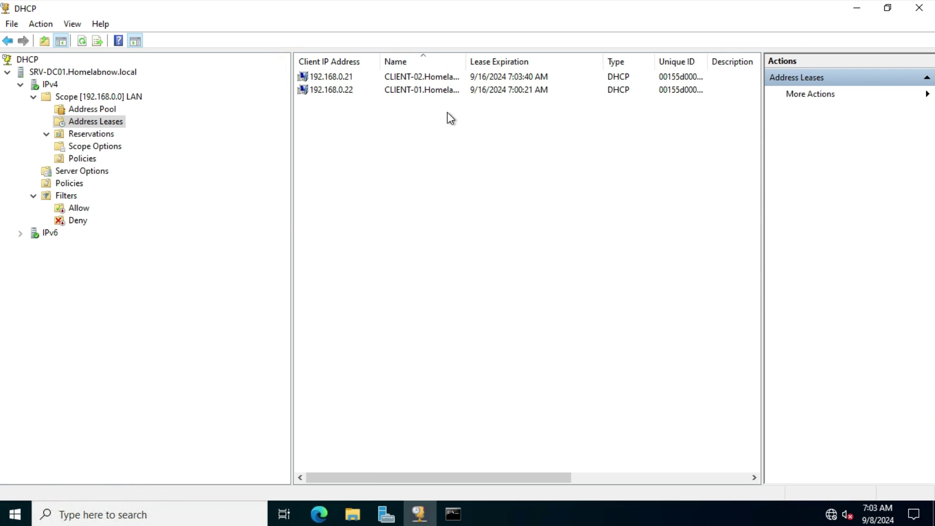
left_click(403, 76)
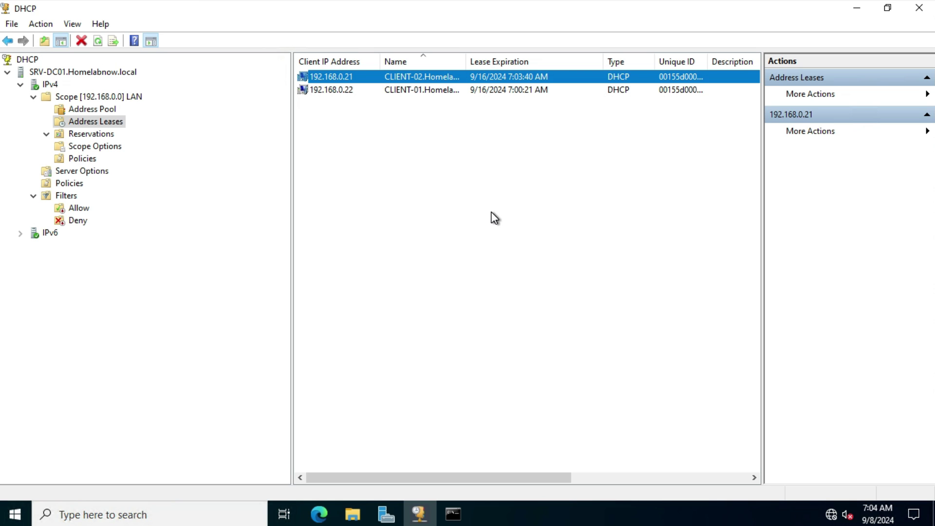
Step: Review the Allow and Deny lists under the server's IPv4 Filters
left_click(78, 210)
left_click(77, 219)
left_click(77, 210)
left_click(69, 197)
left_click(78, 209)
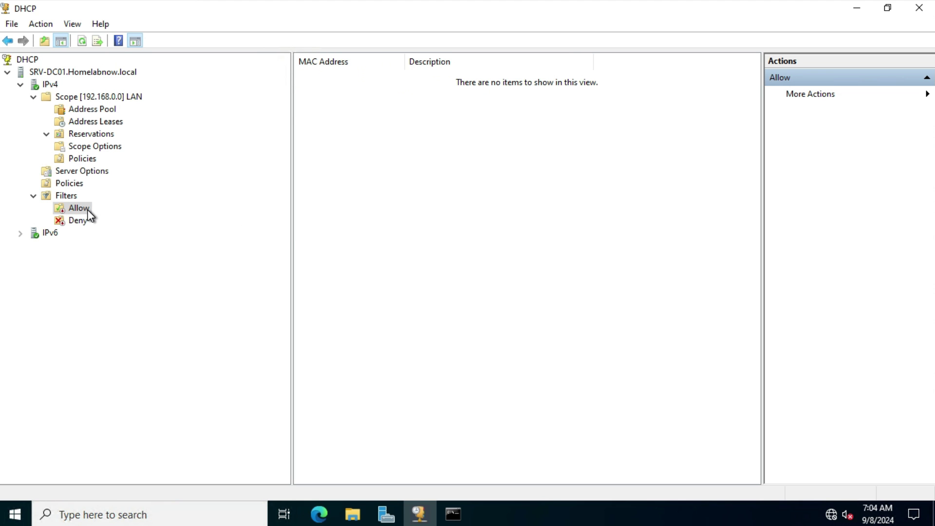